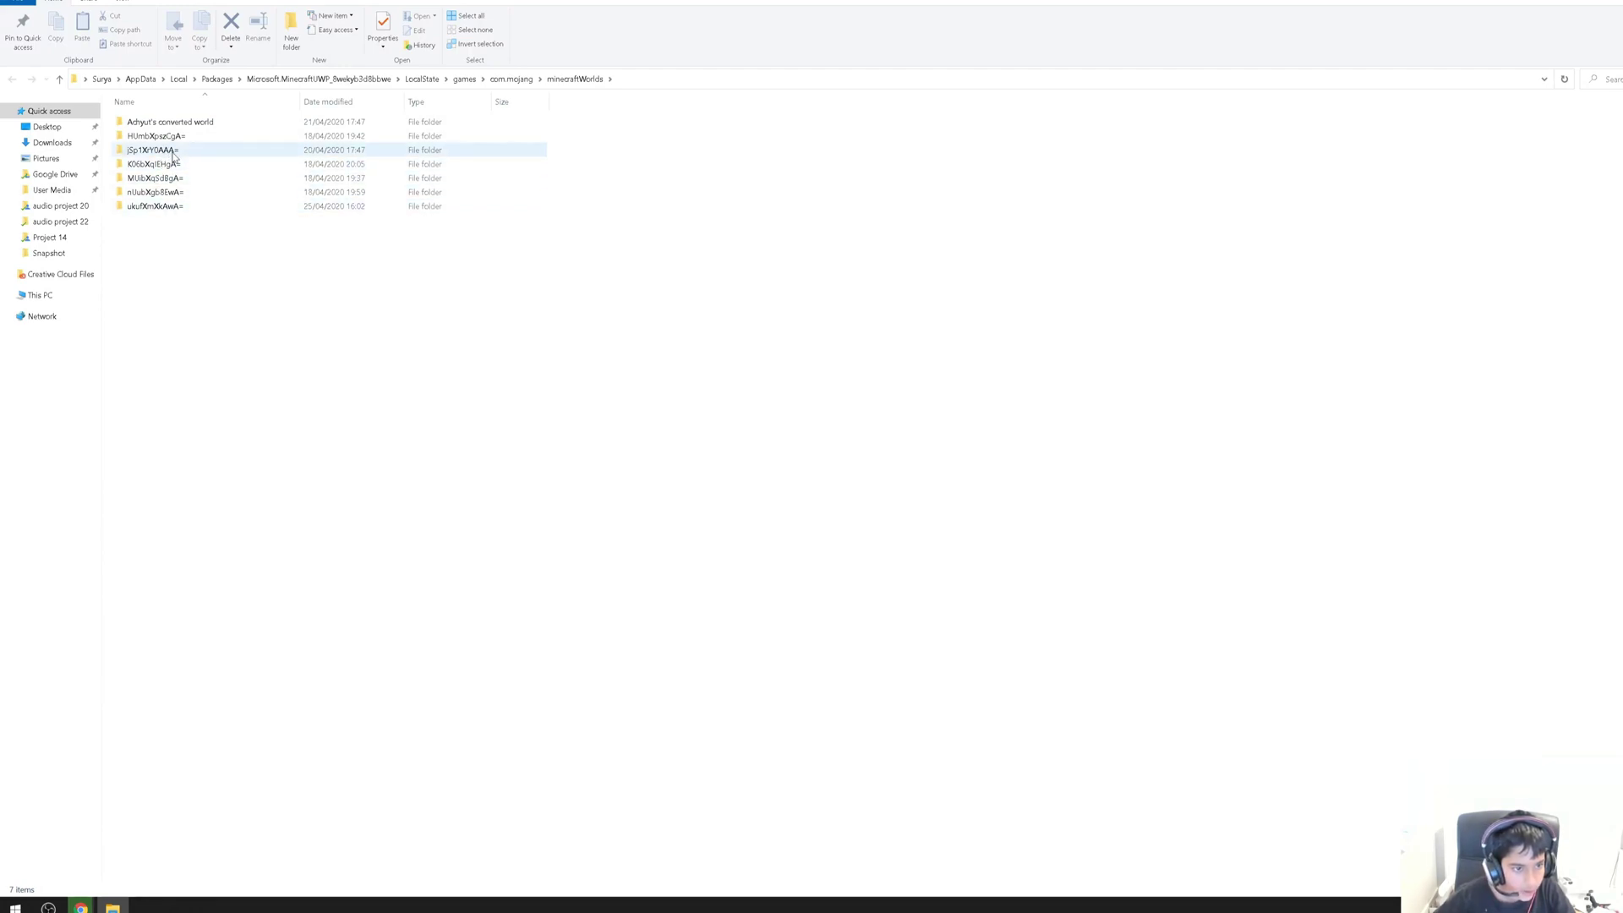
# Step: Confirm in Notepad that world jSp1XrY0AAA= is named Achyut world, then open its resource_packs folder
pyautogui.doubleClick(173, 154)
pyautogui.click(161, 179)
pyautogui.click(156, 166)
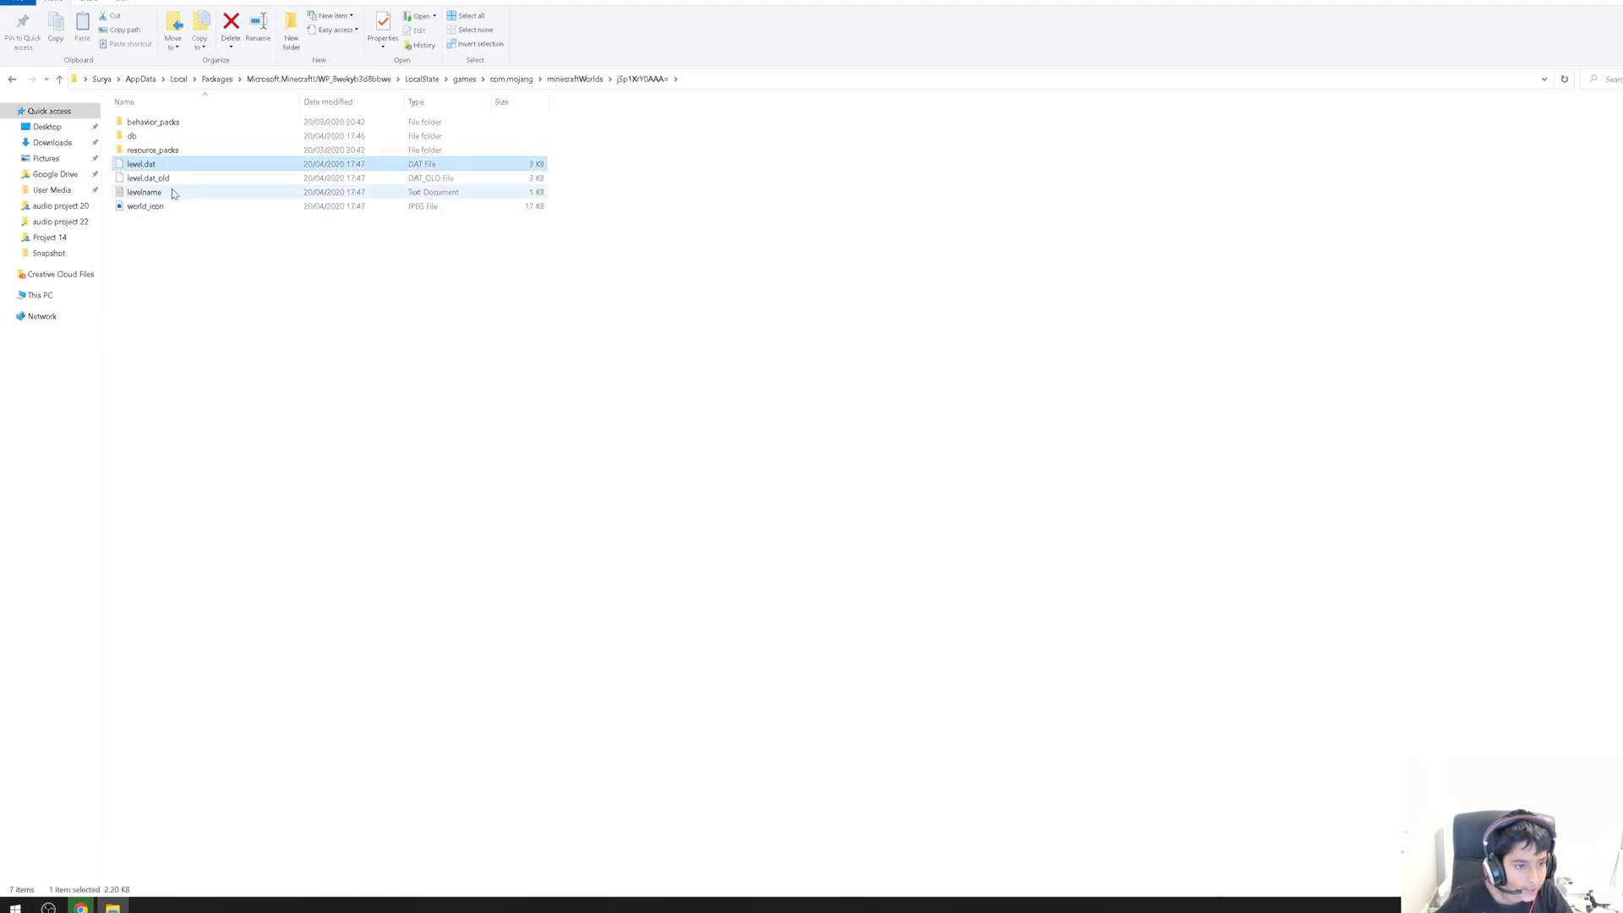
pyautogui.click(172, 195)
pyautogui.click(176, 221)
pyautogui.doubleClick(178, 195)
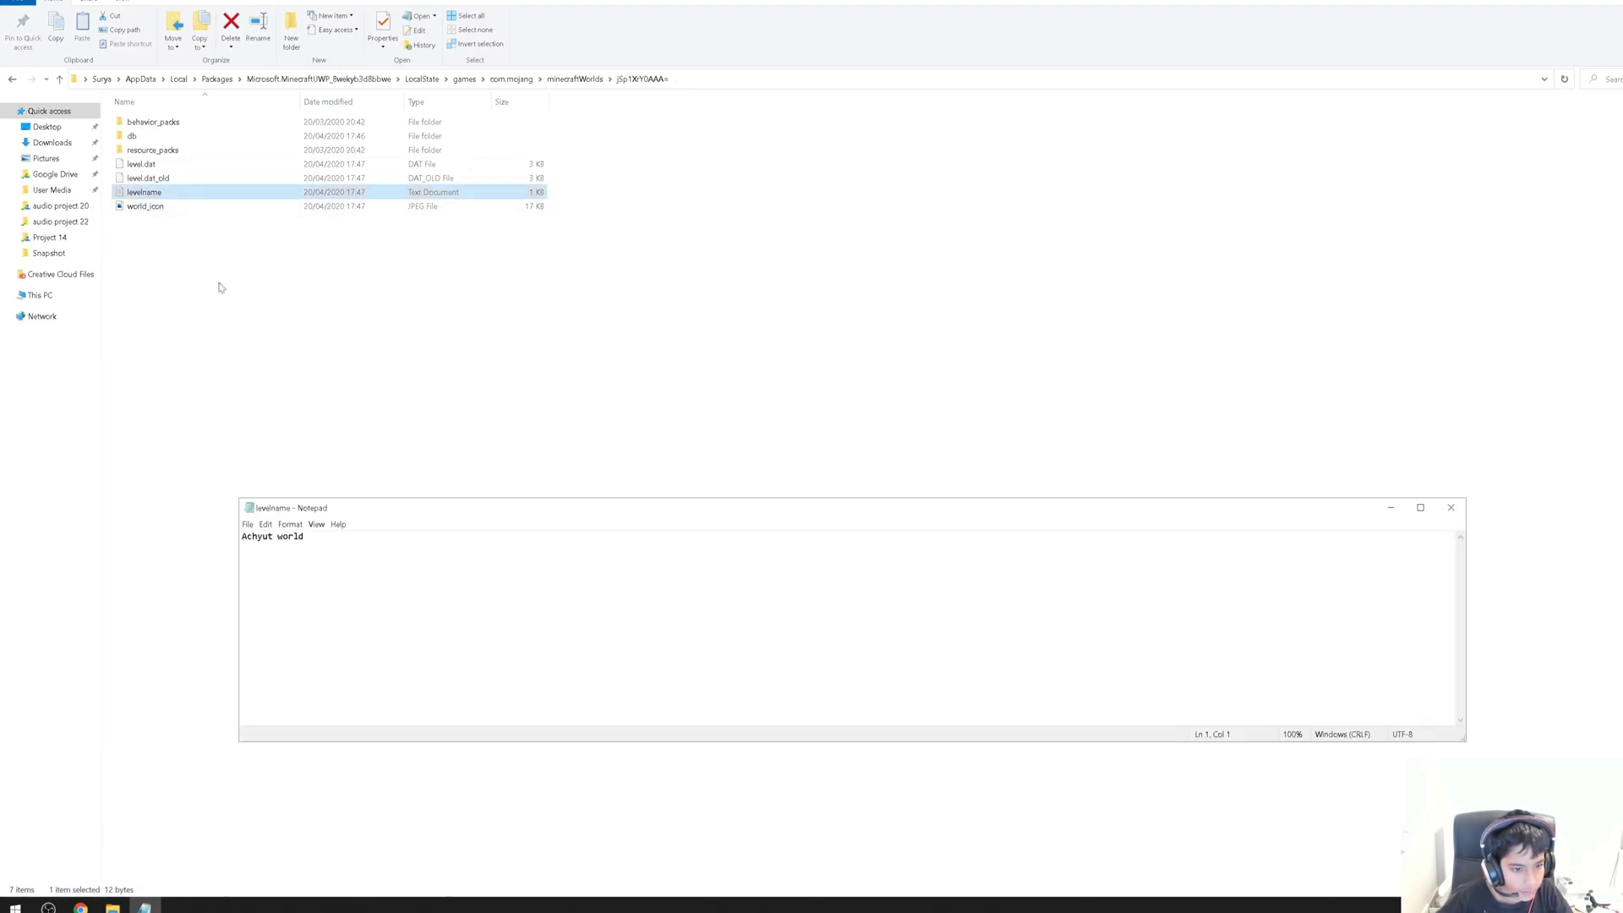
pyautogui.click(403, 430)
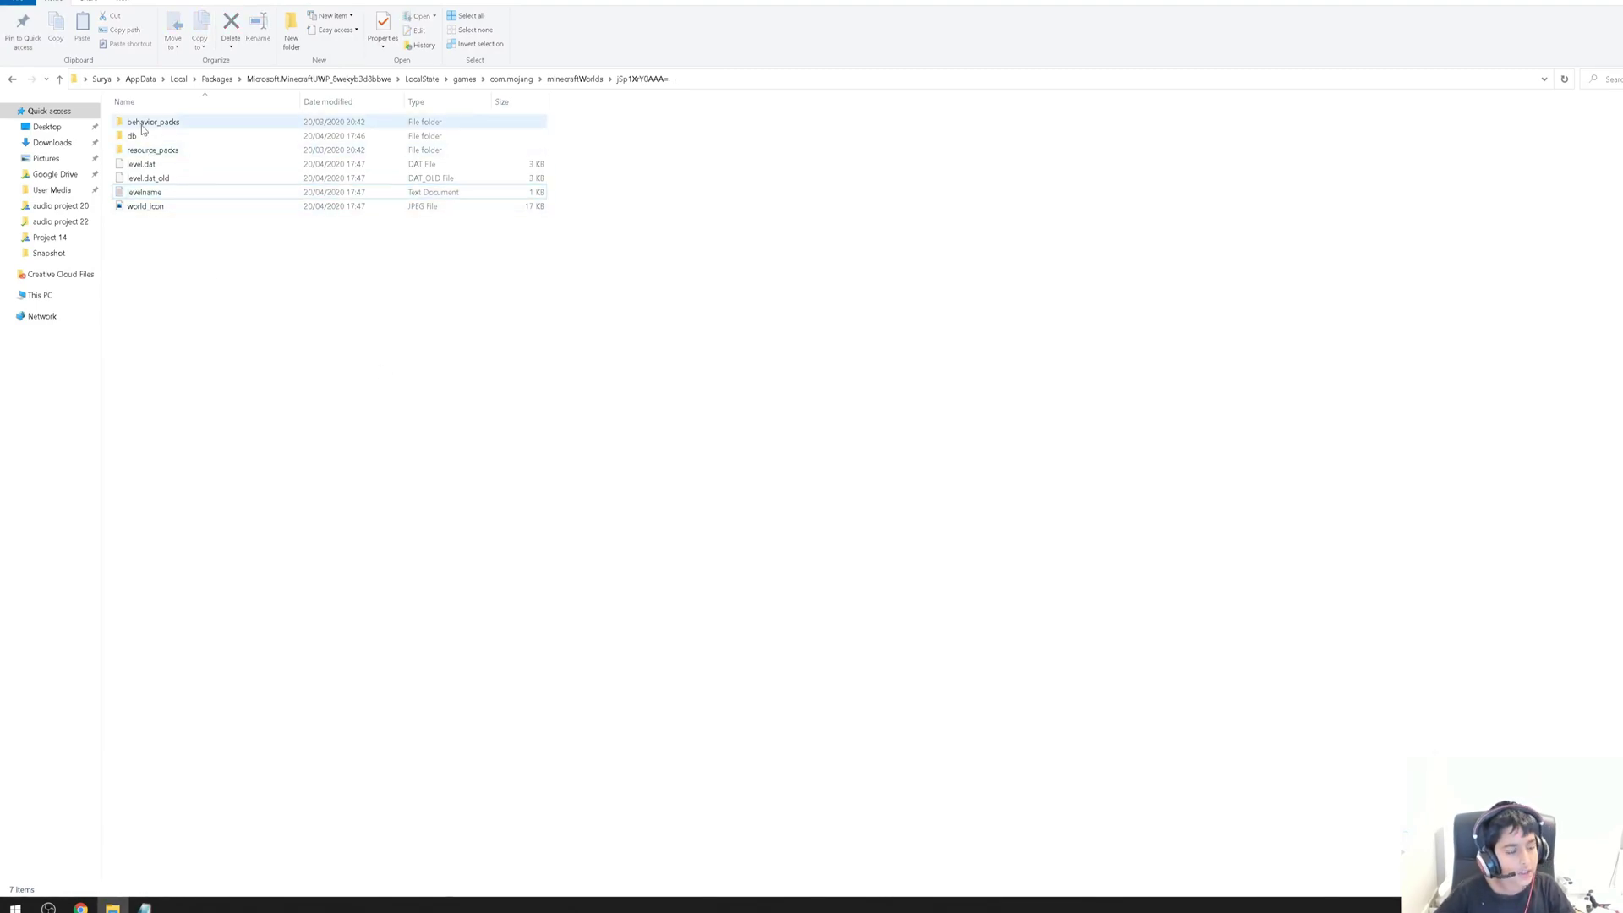
pyautogui.doubleClick(137, 150)
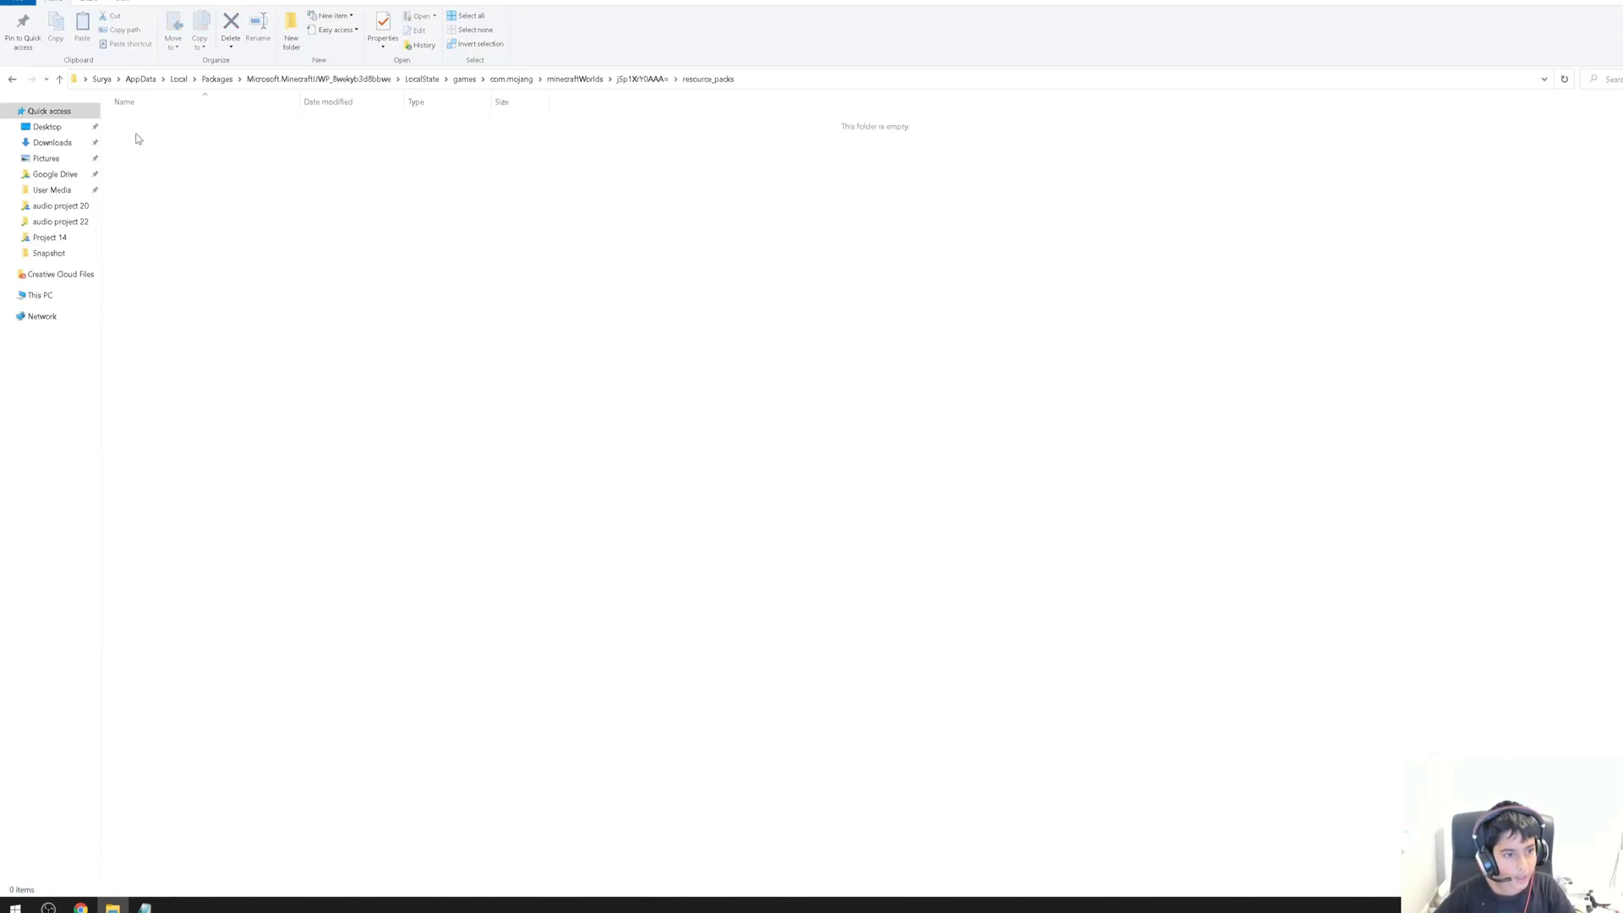
# Step: Copy the NVIDIA HD decoration resource pack zip from the Downloads folder
pyautogui.rightClick(138, 134)
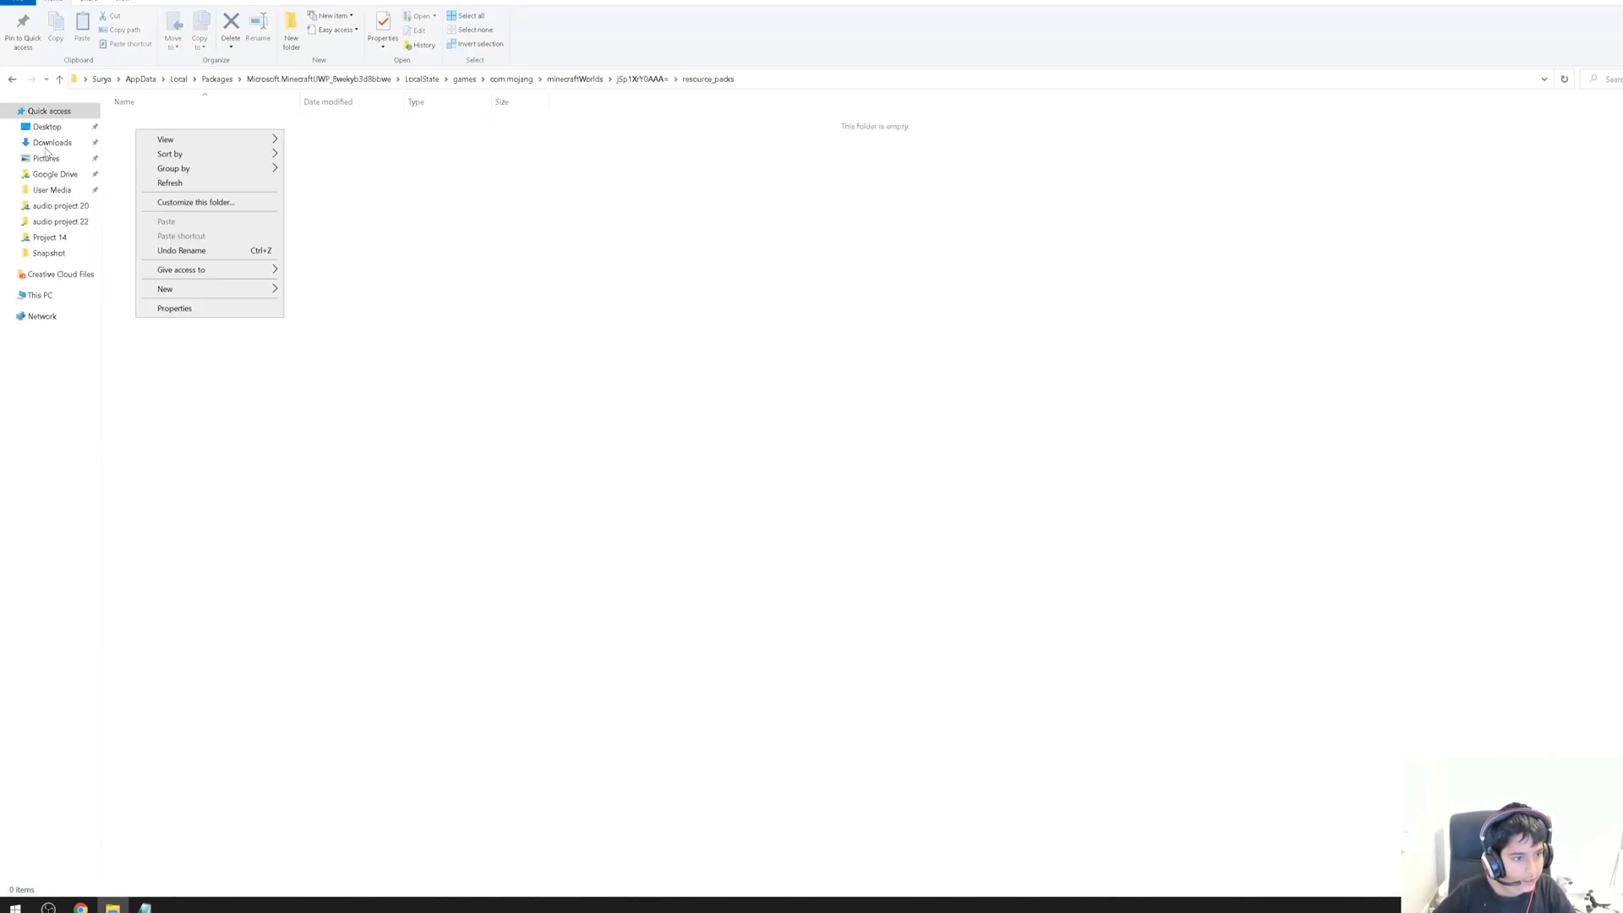
pyautogui.click(47, 144)
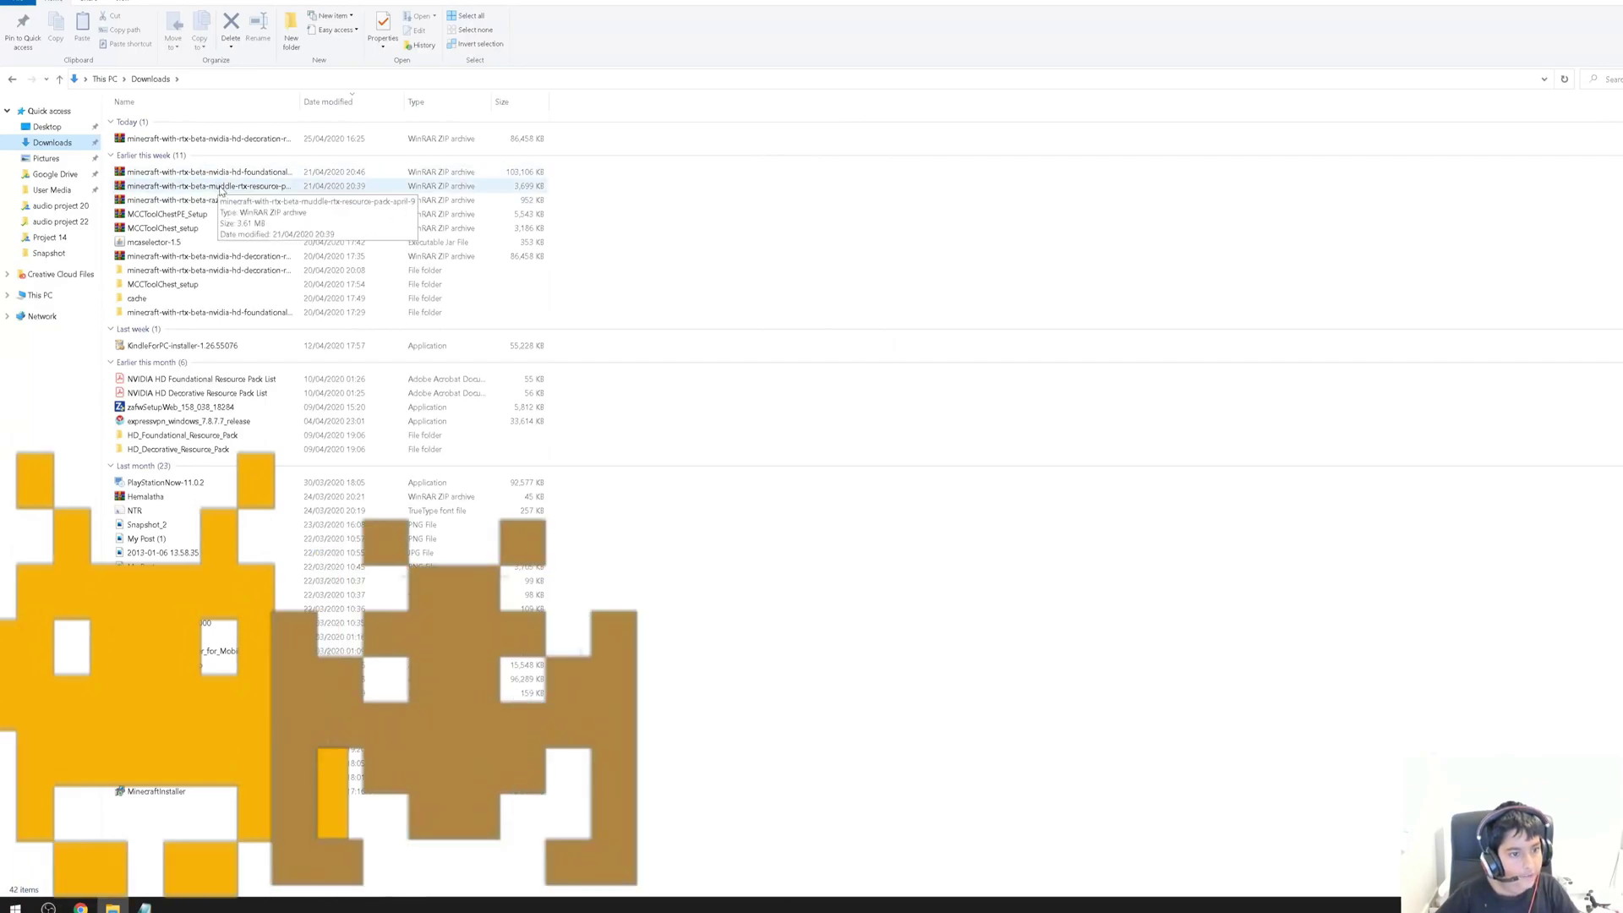
pyautogui.rightClick(148, 142)
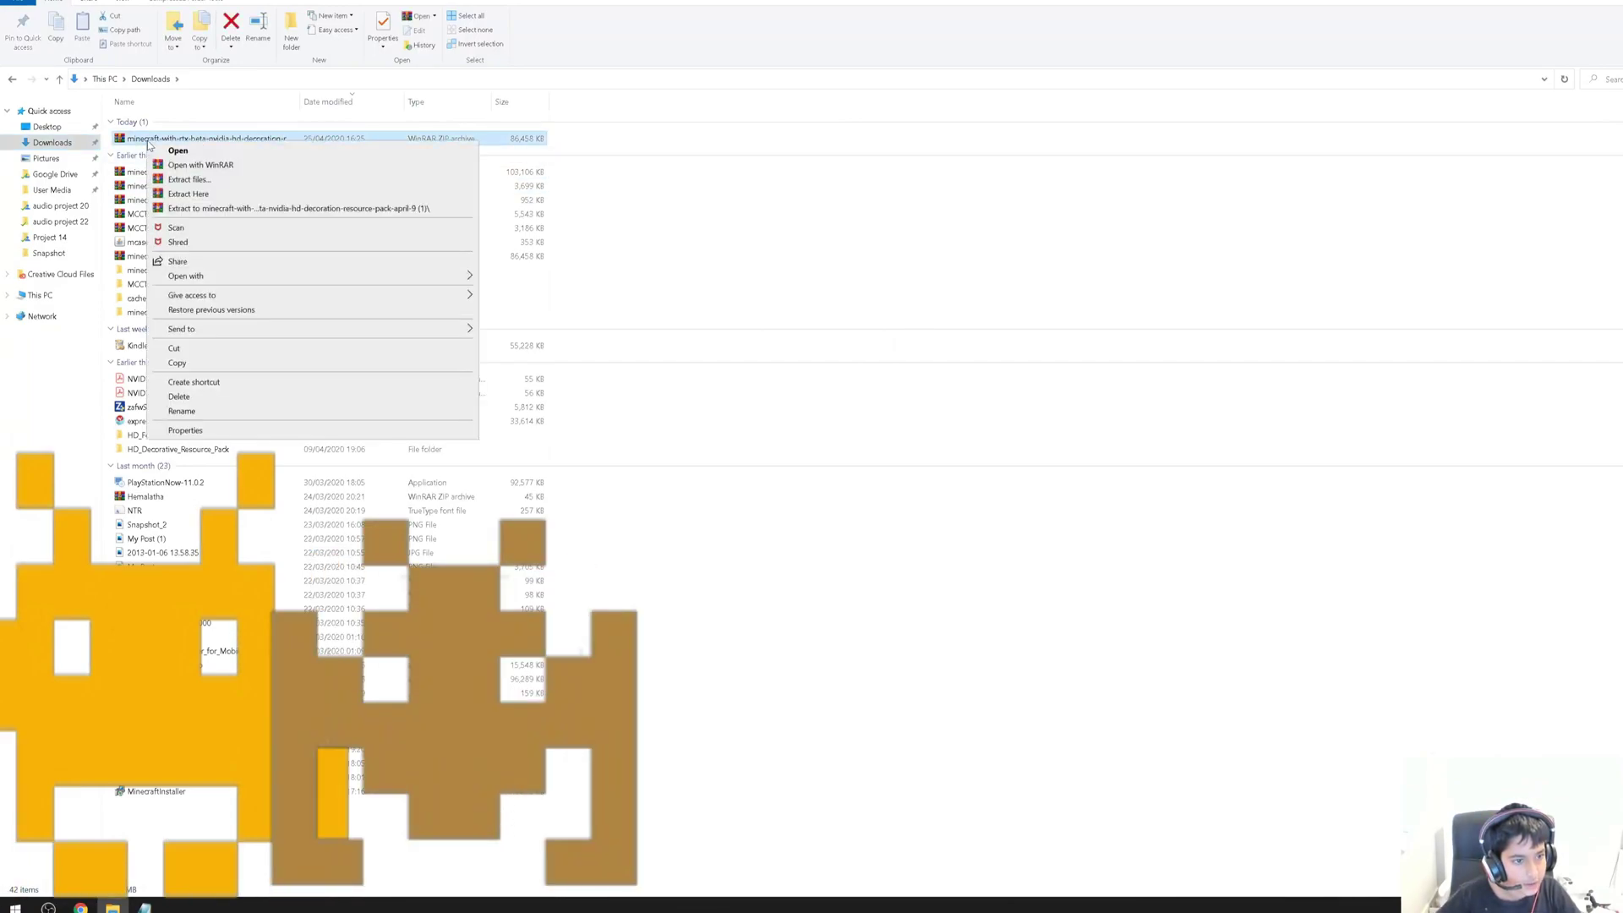
pyautogui.click(88, 262)
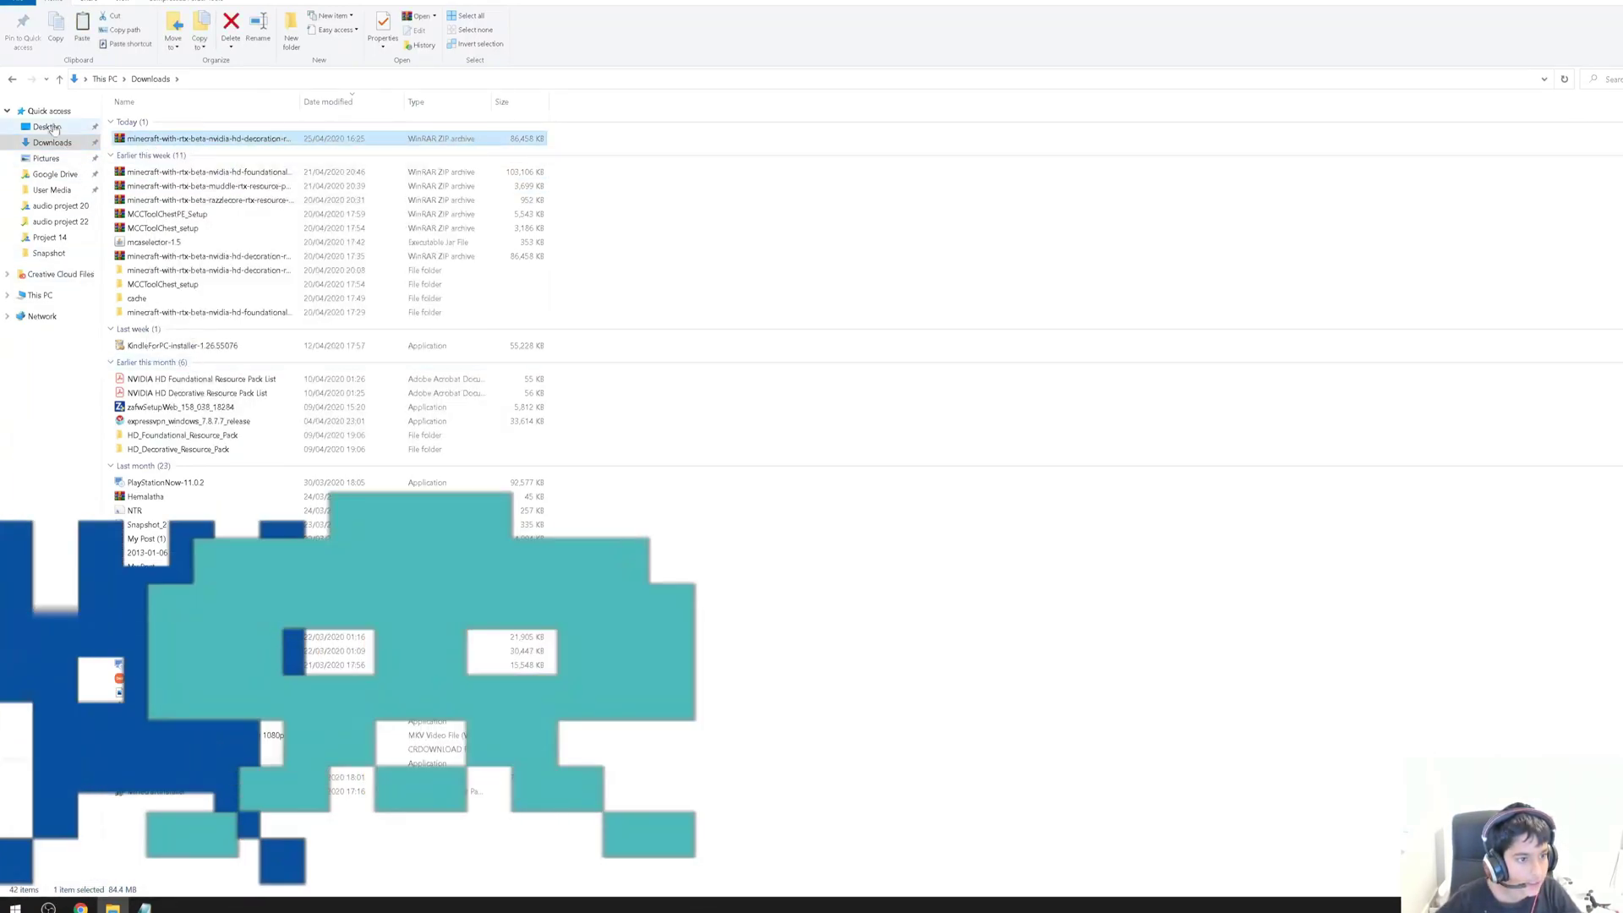
# Step: Paste the pack zip into minecraftWorlds\jSp1XrY0AAA=\resource_packs
pyautogui.press('super+r')
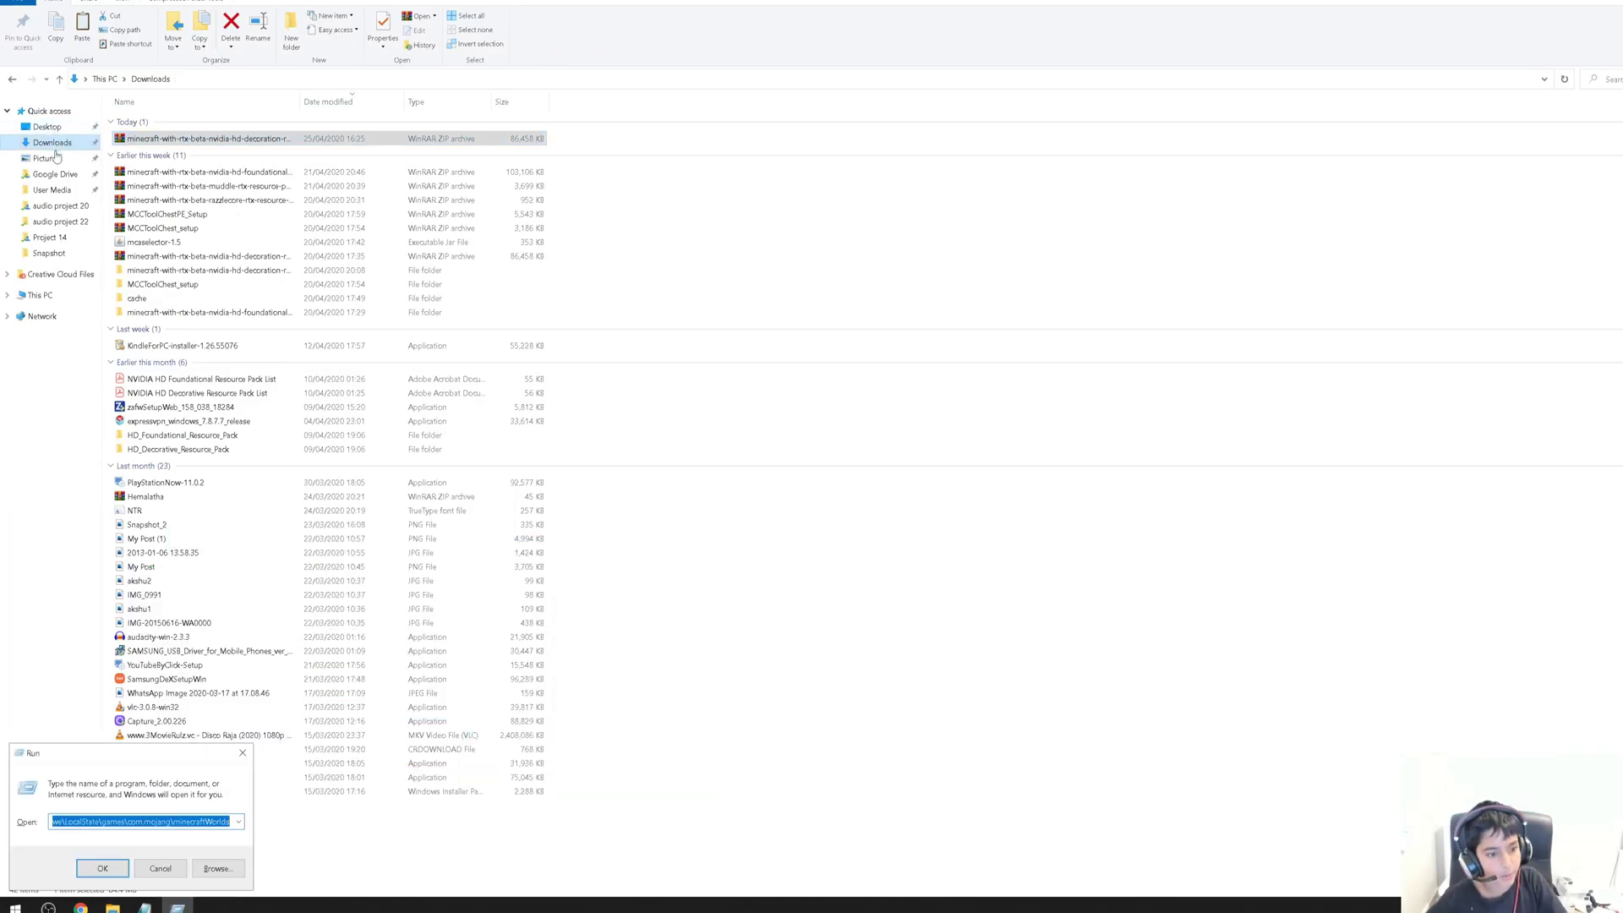
pyautogui.click(103, 868)
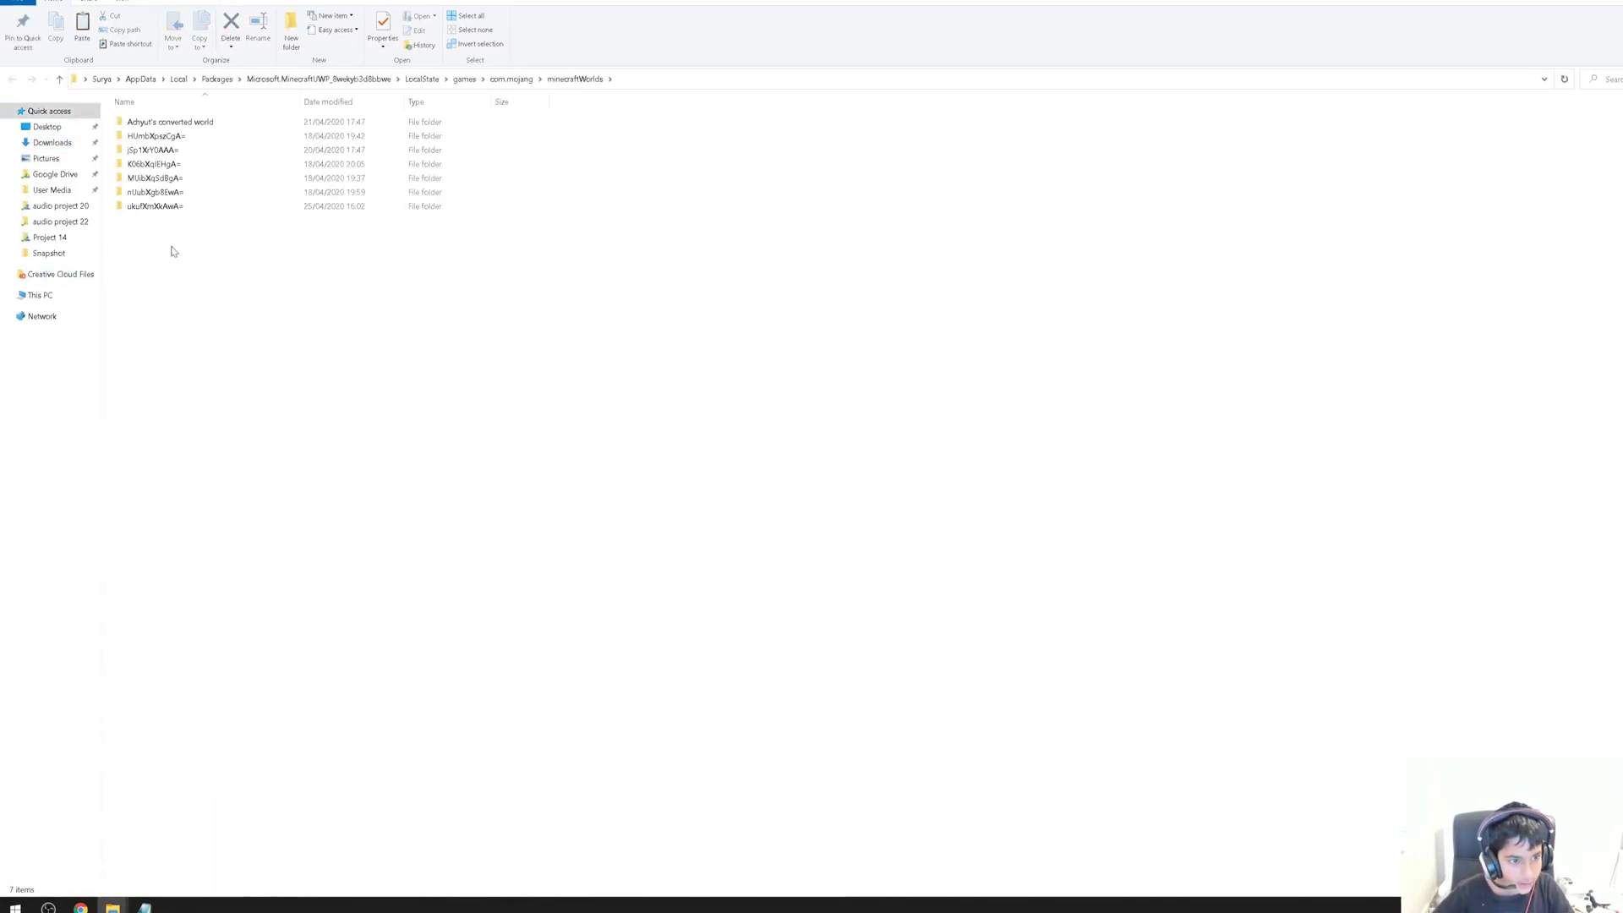
pyautogui.doubleClick(165, 150)
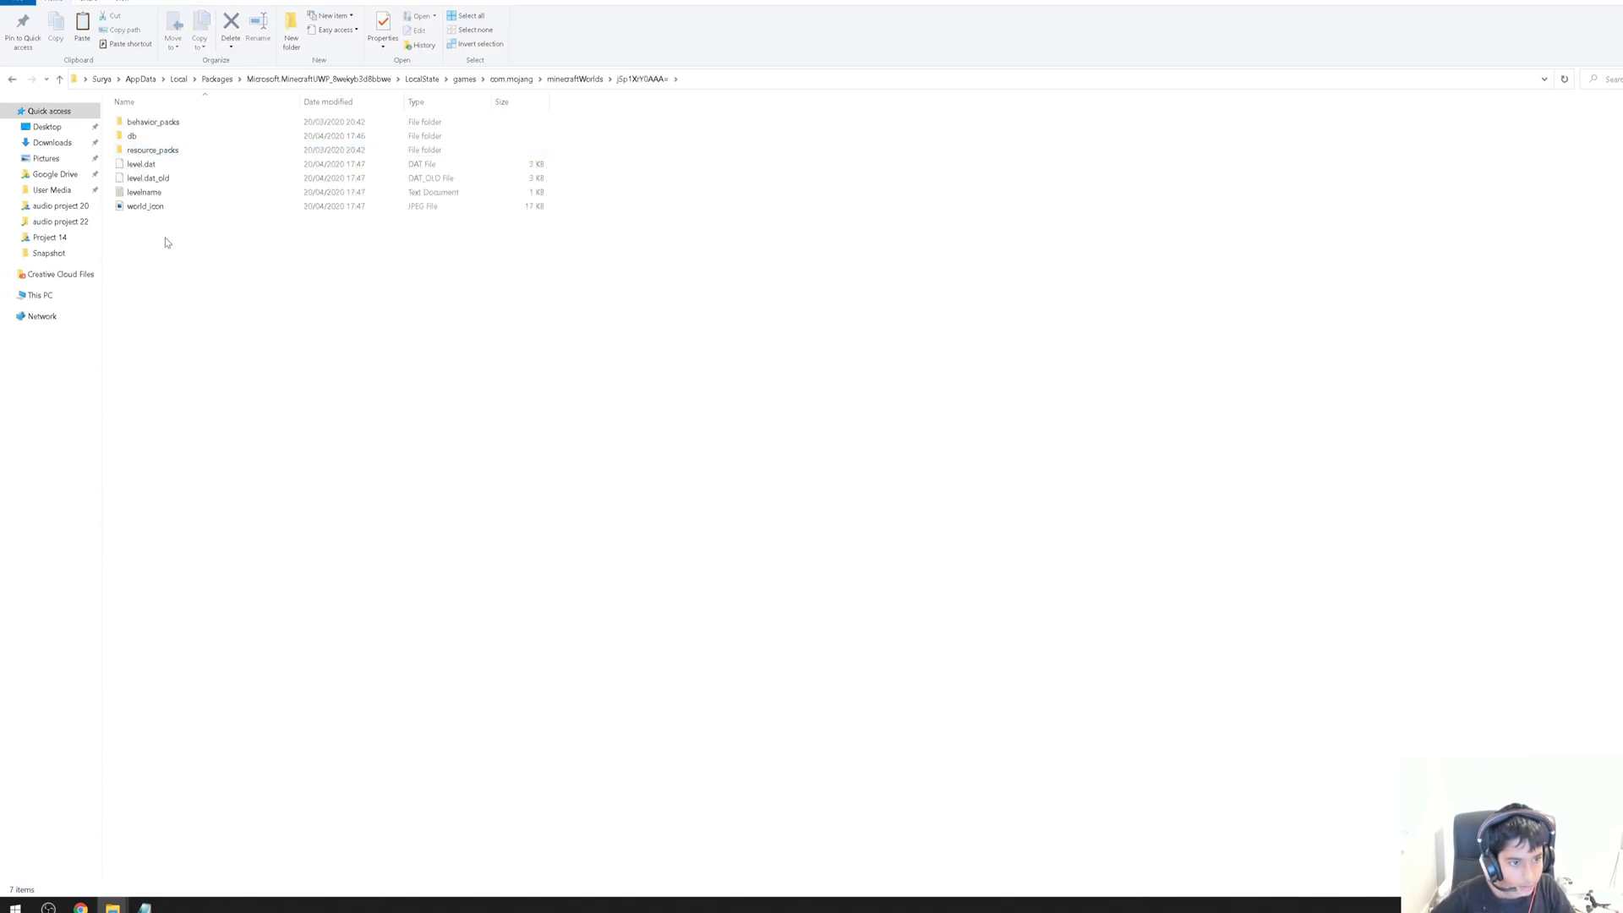
pyautogui.doubleClick(169, 151)
pyautogui.rightClick(247, 266)
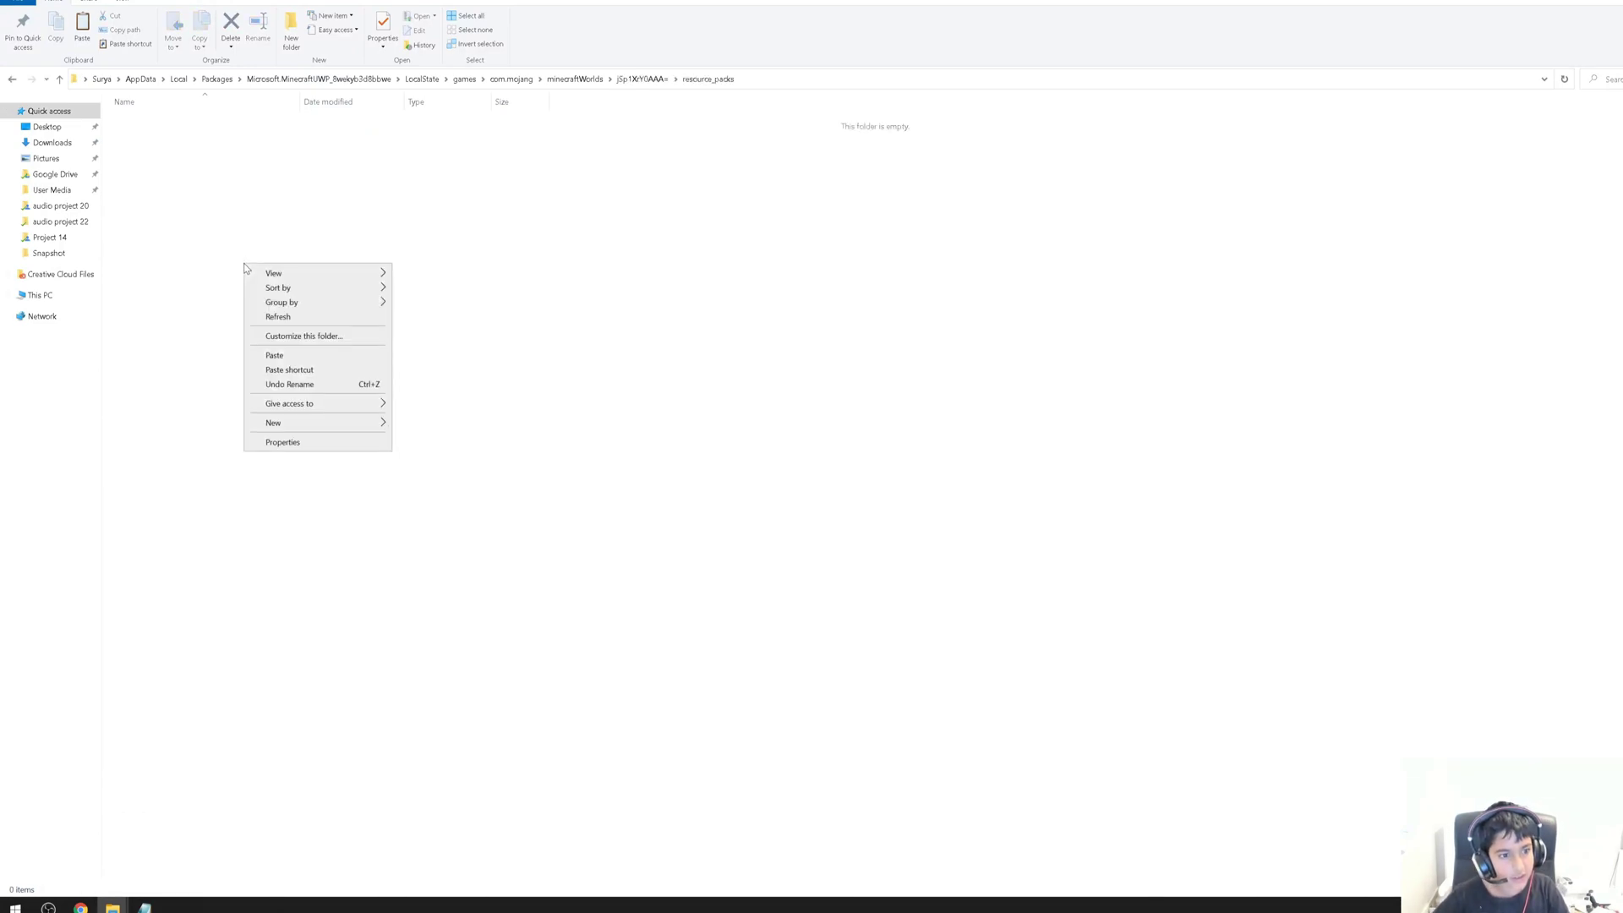
pyautogui.click(295, 355)
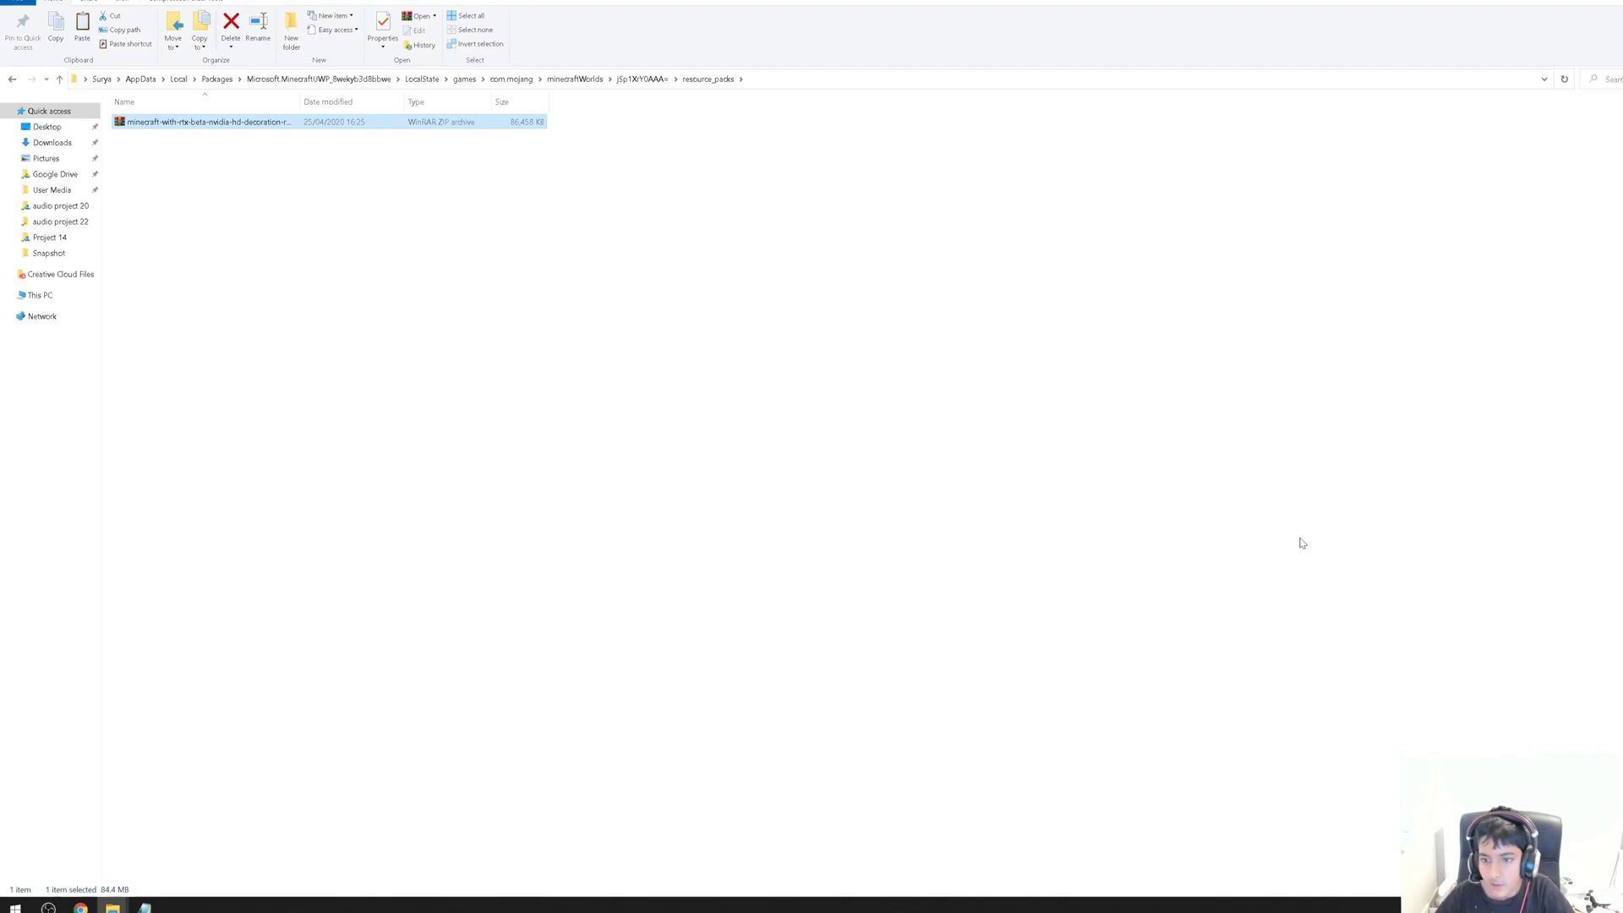
pyautogui.moveTo(80, 906)
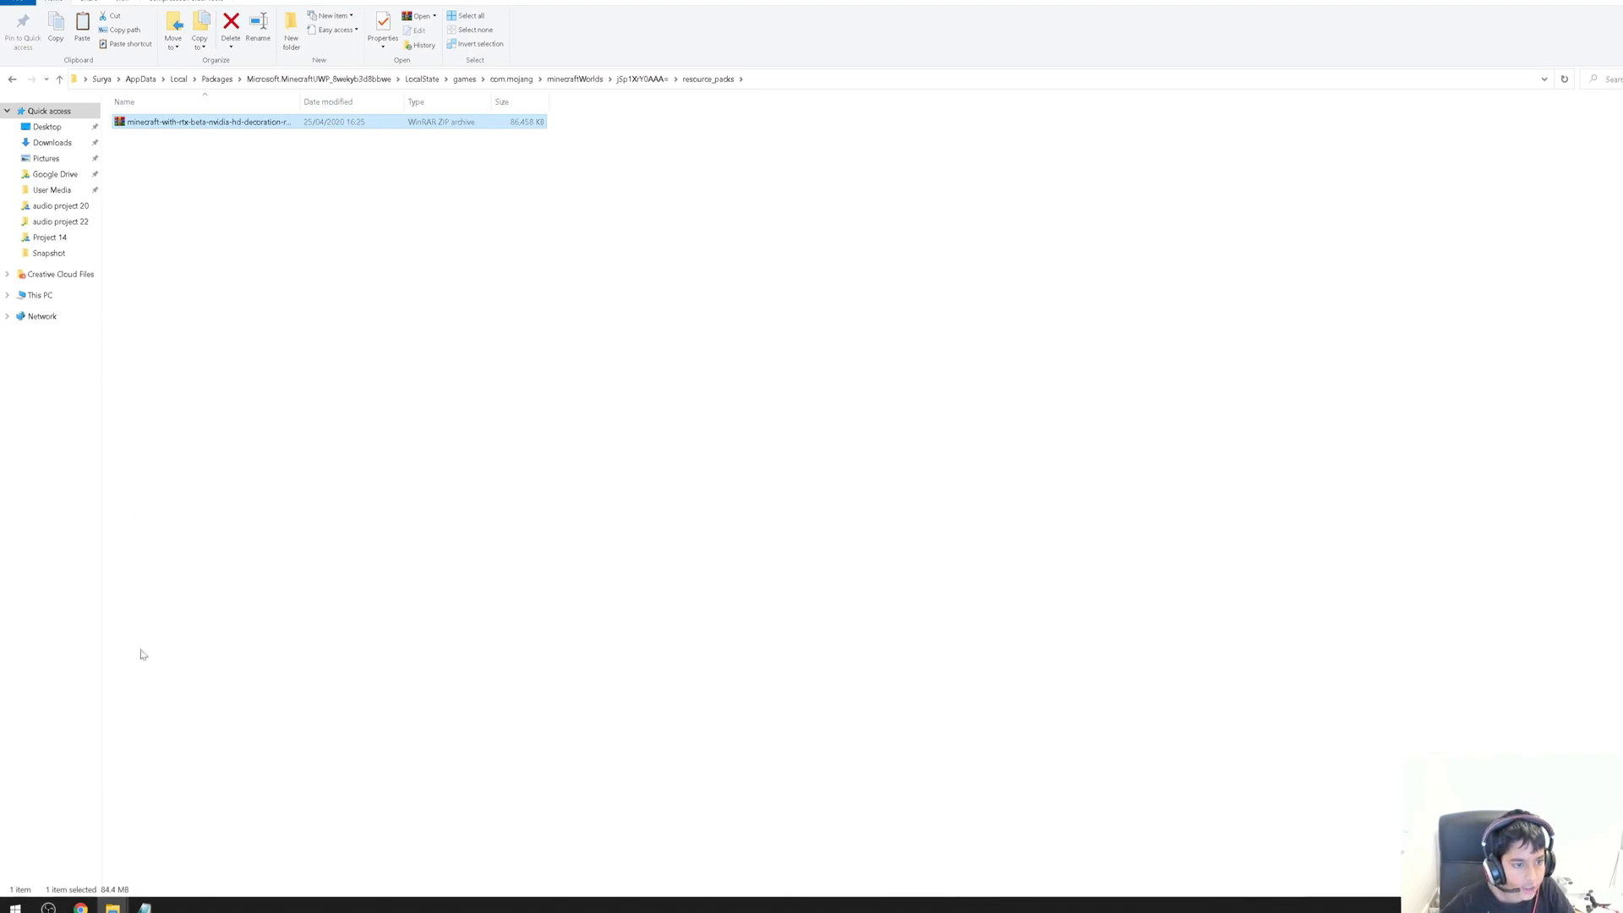
# Step: Download the HD Foundational Resource Pack from the GameStar texture-pack article, then return to resource_packs
pyautogui.hotkey('alt', 'Tab')
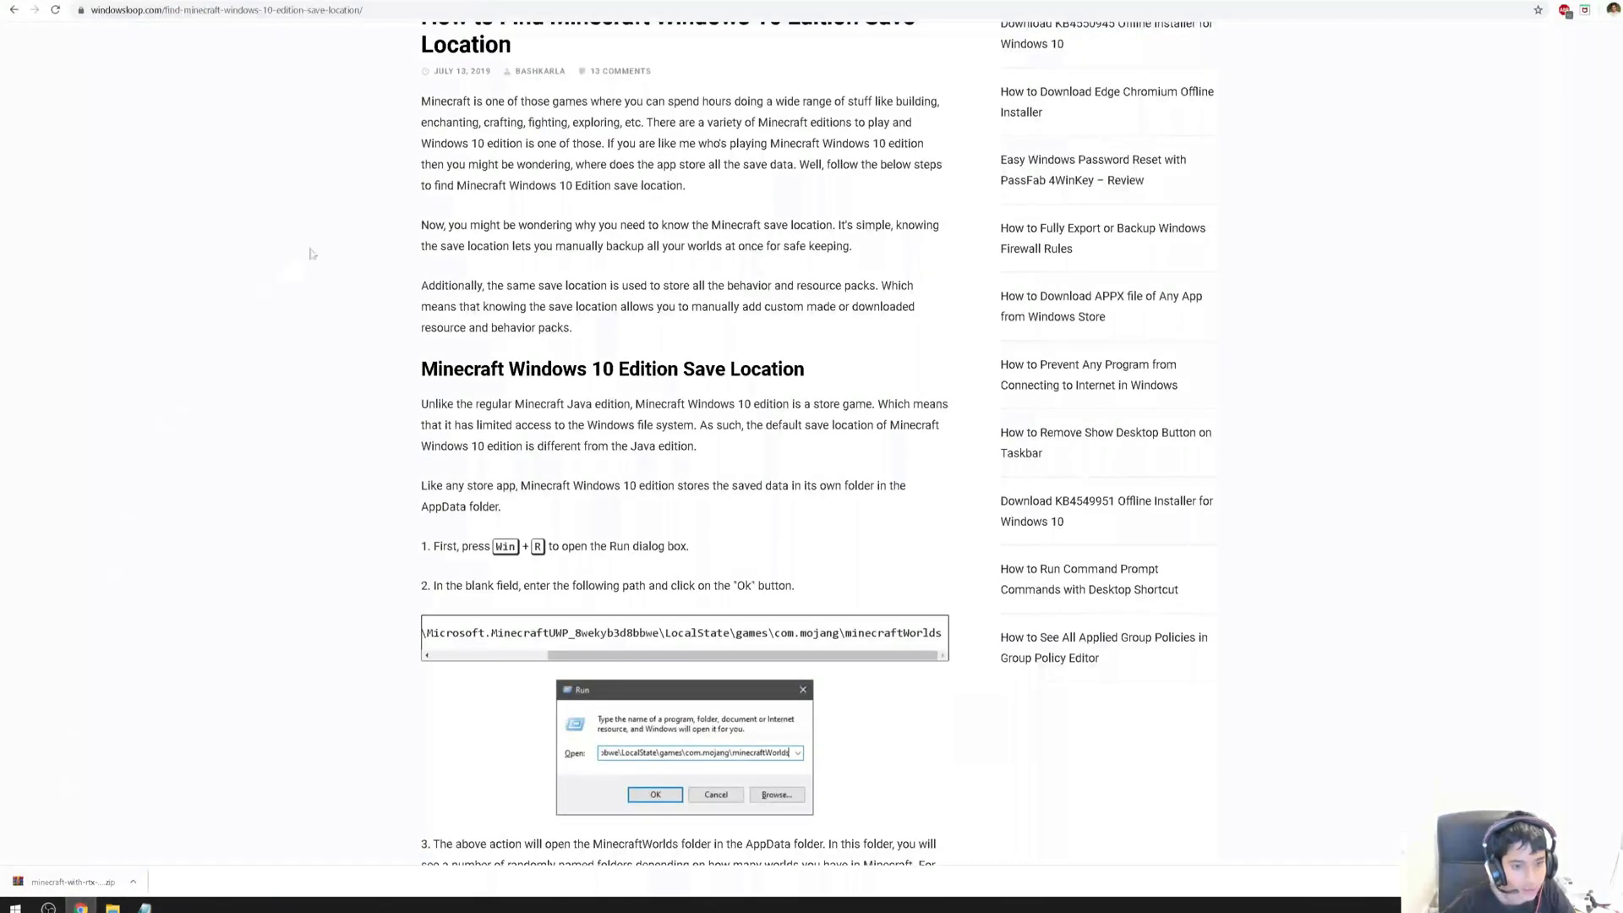
pyautogui.hotkey('ctrl', 'Tab')
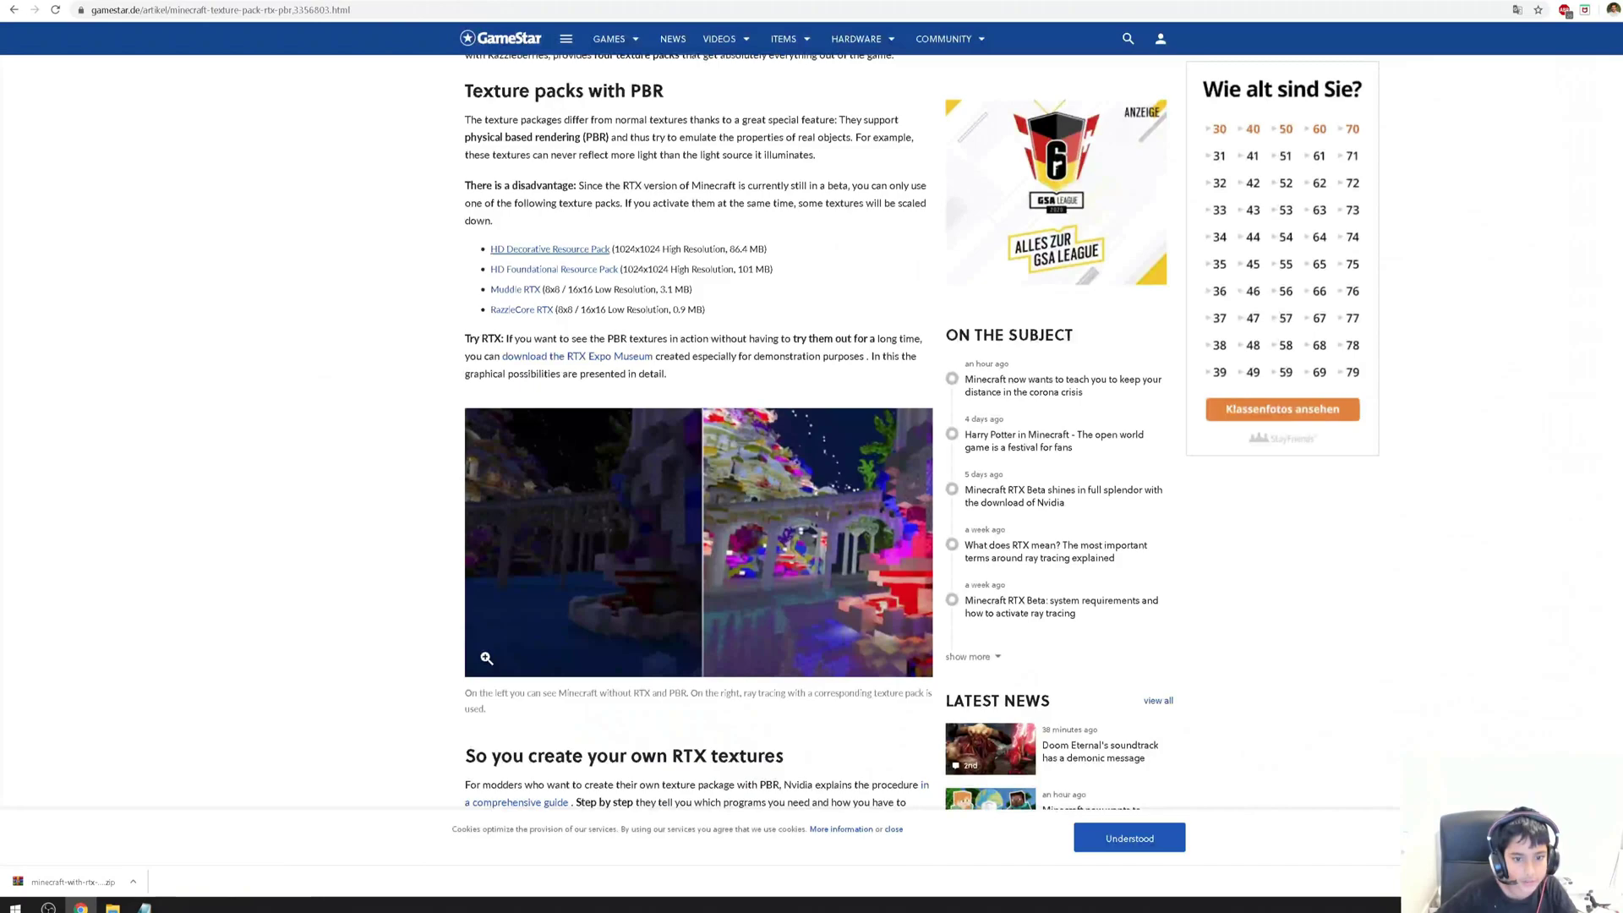
pyautogui.hotkey('ctrl', 'shift', 'Tab')
pyautogui.hotkey('ctrl', 'Tab')
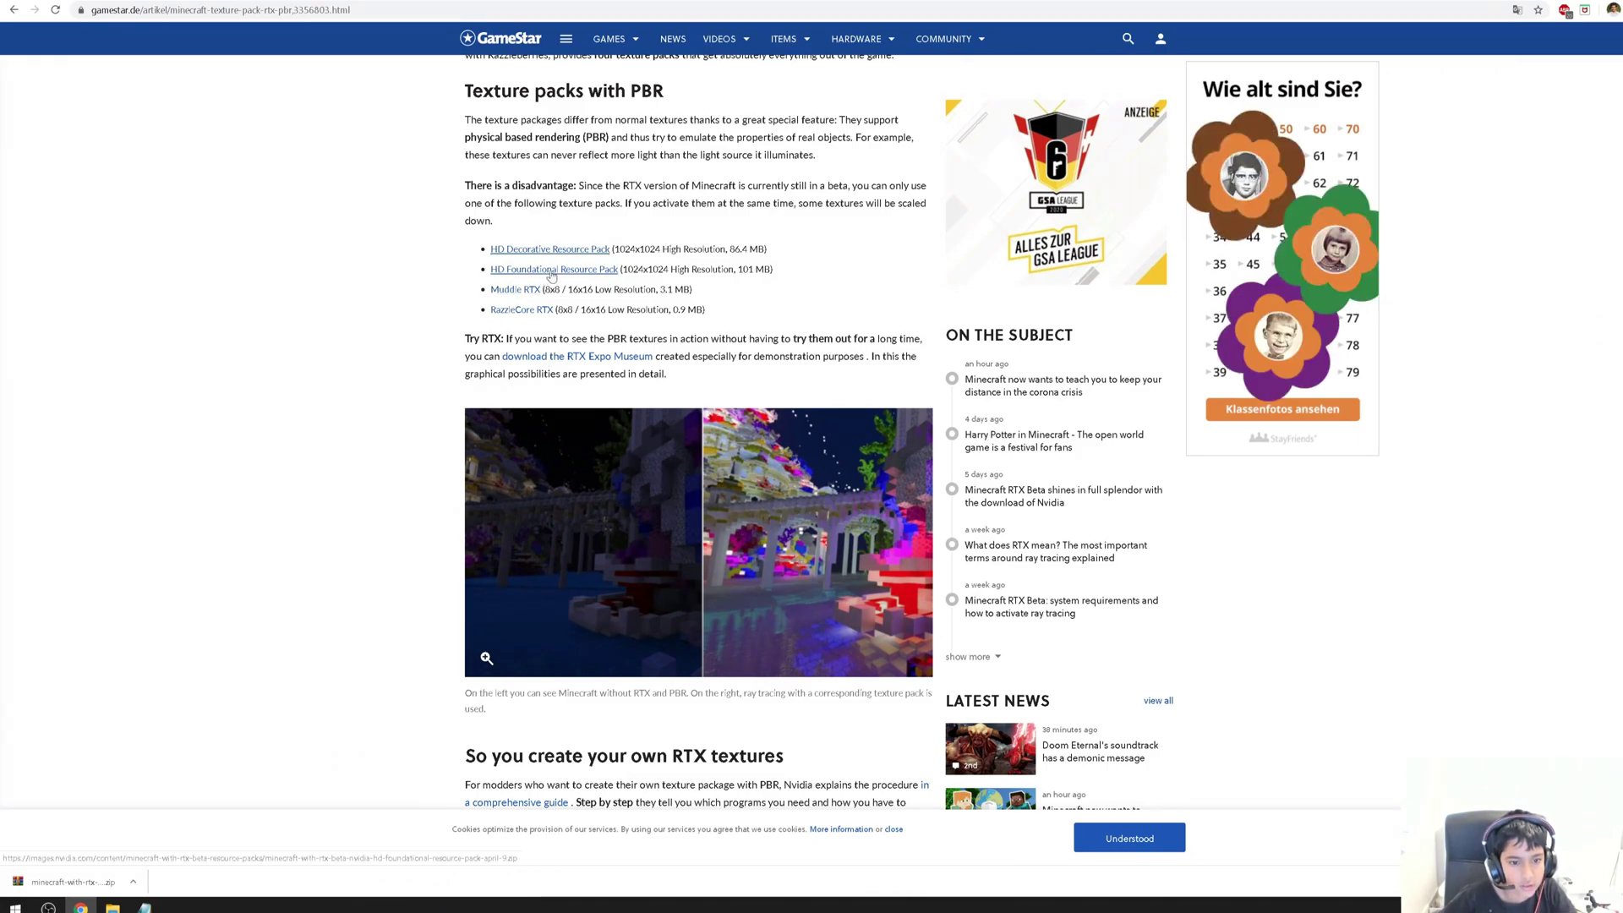
pyautogui.click(568, 270)
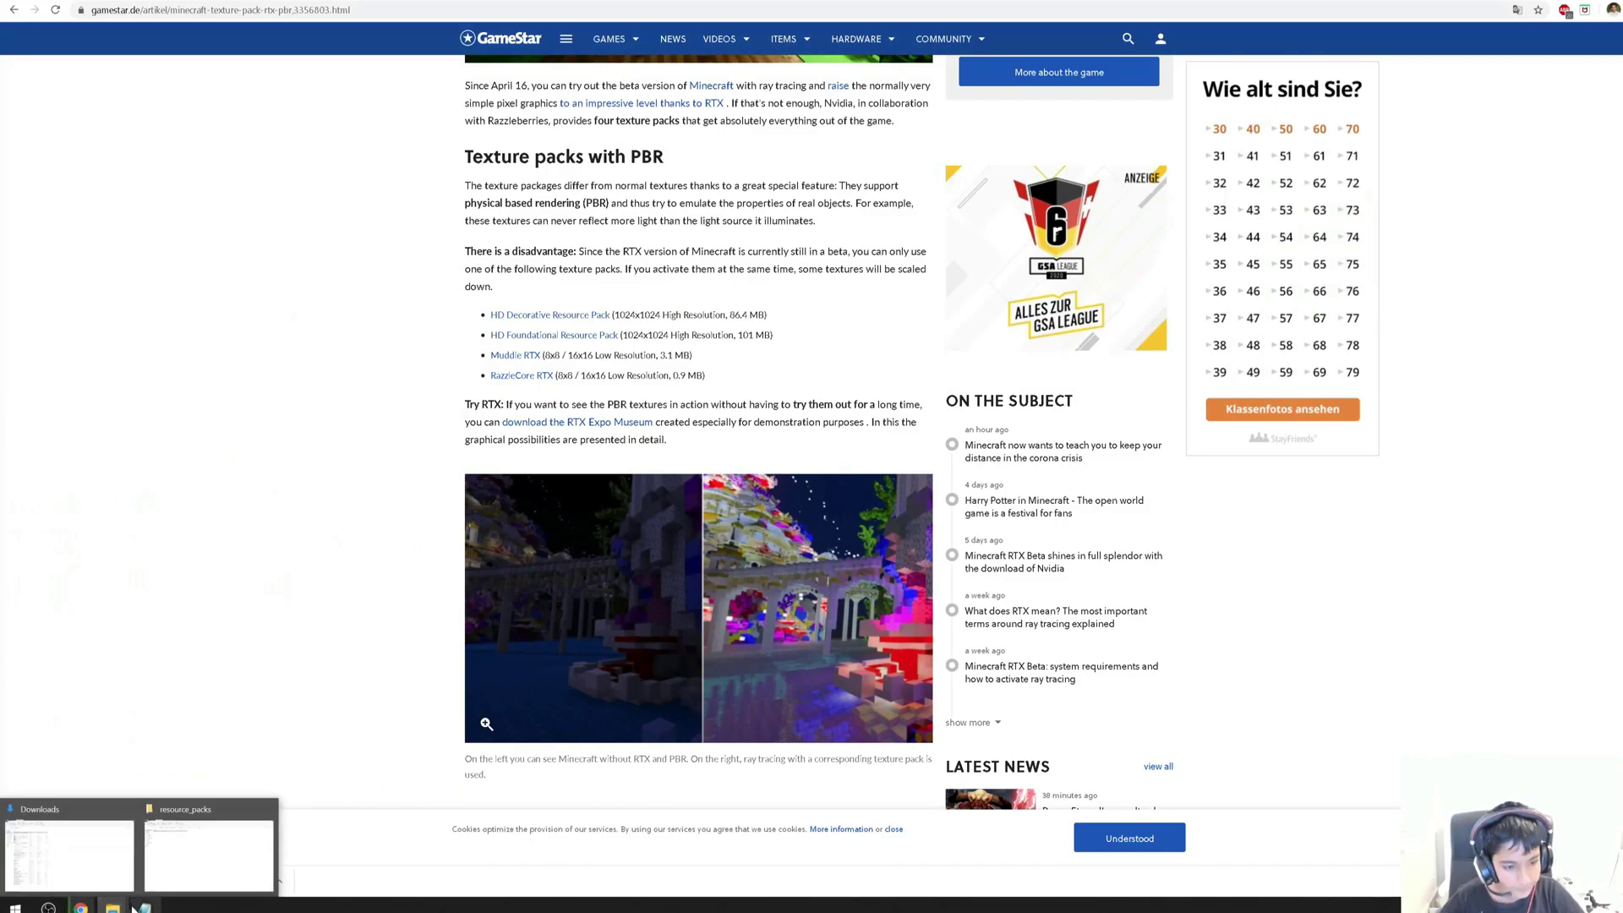
pyautogui.click(209, 854)
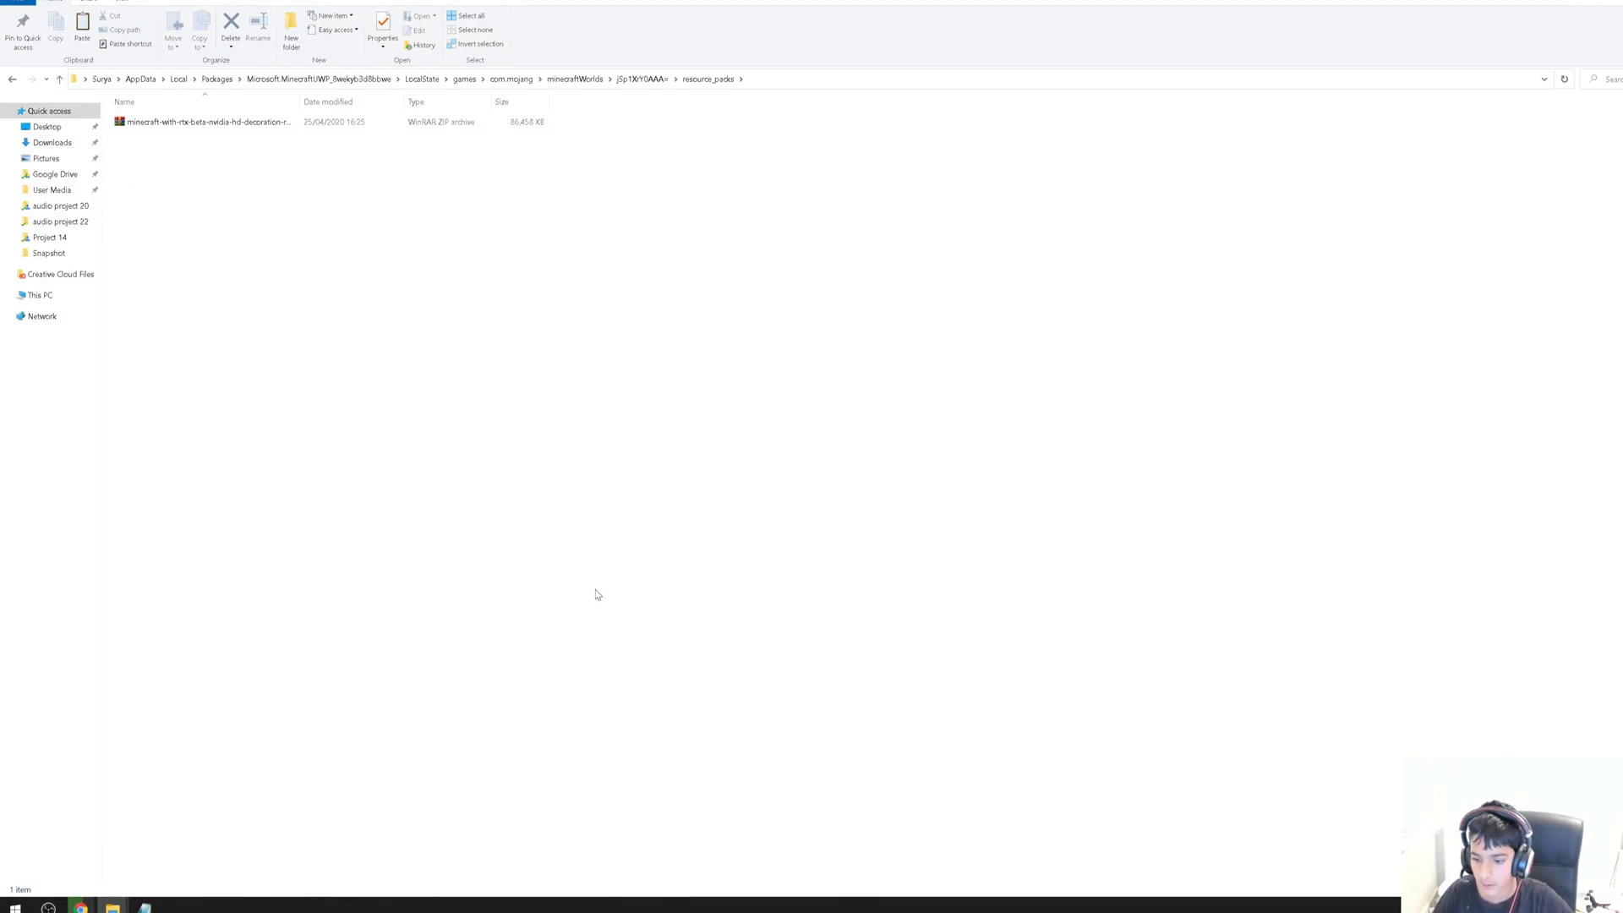
# Step: Launch Minecraft Beta and show its Worlds list from the main menu
pyautogui.moveTo(111, 906)
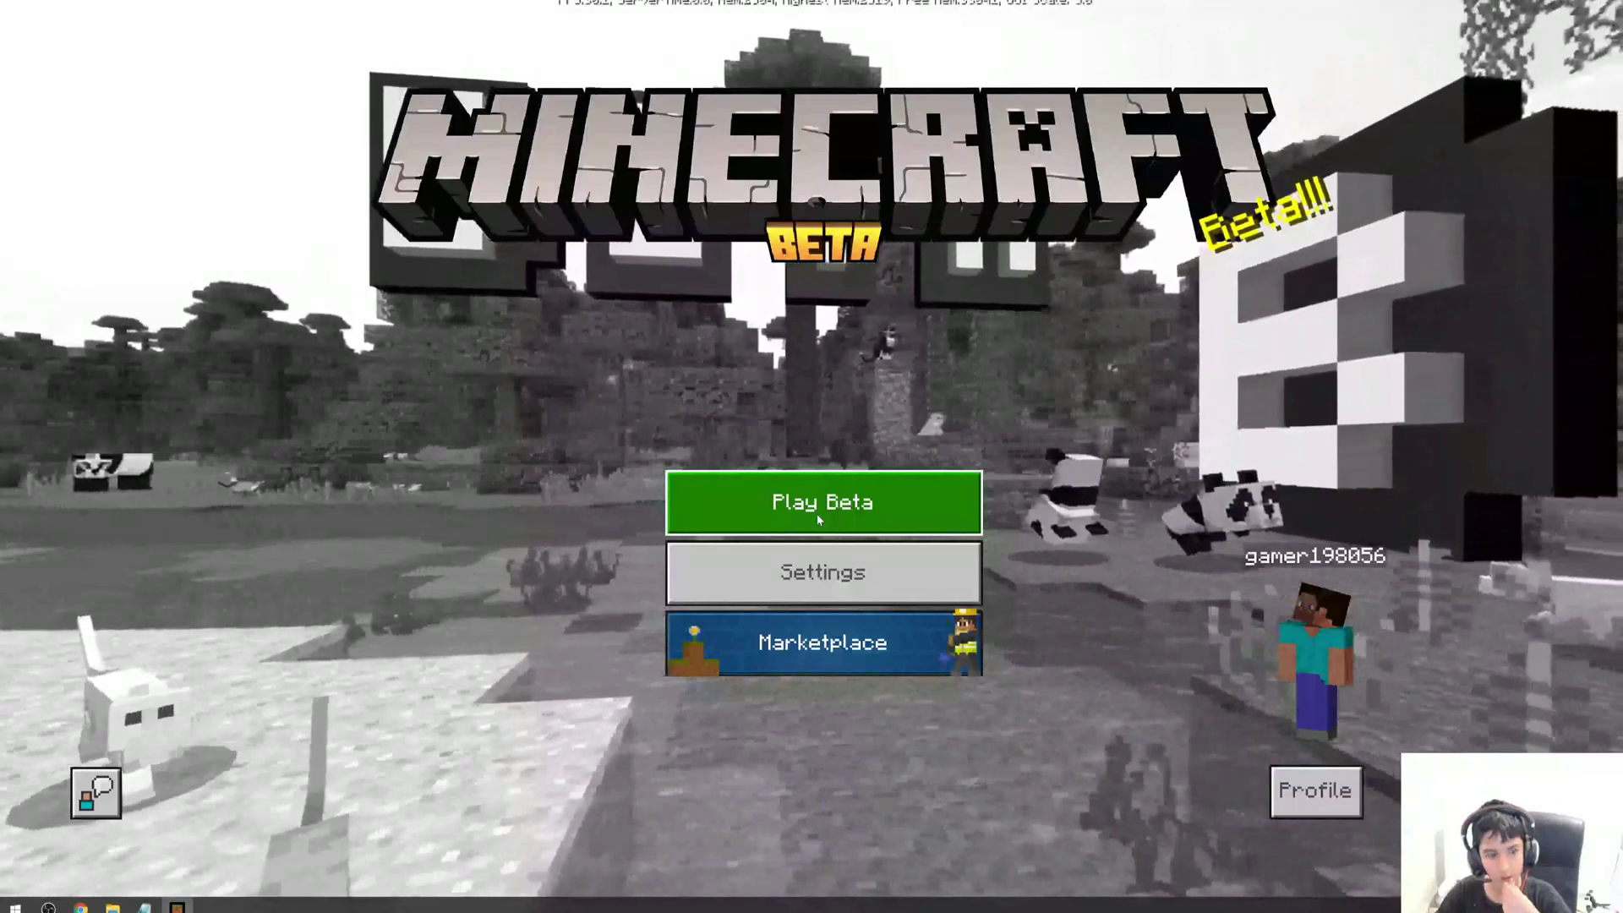
pyautogui.click(819, 519)
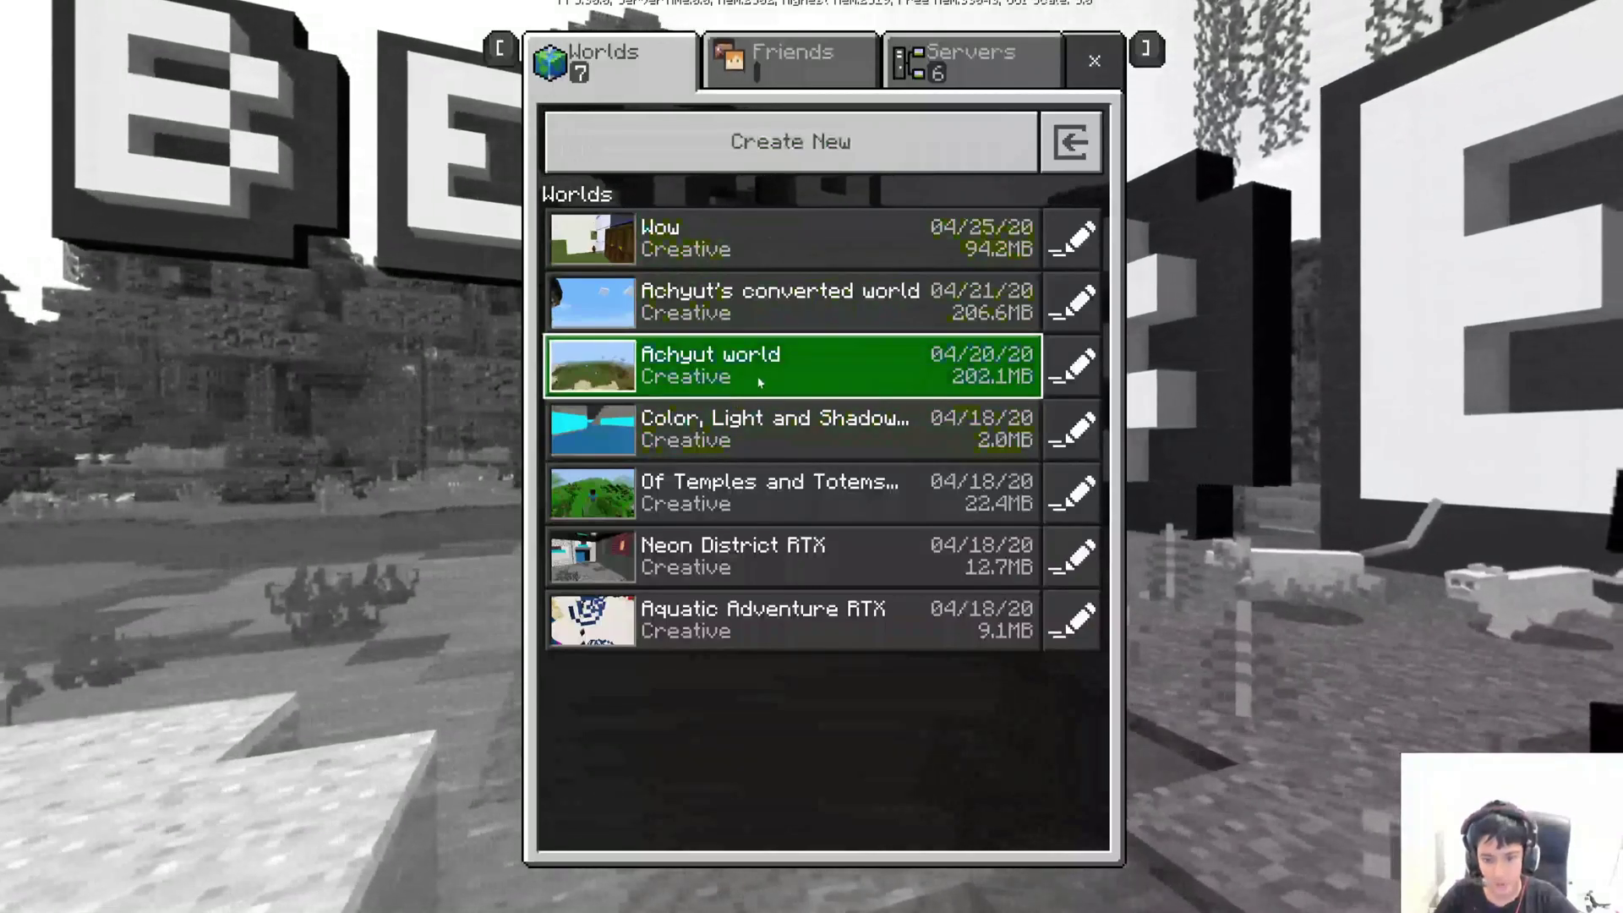
# Step: Open the 04/20/20 world's Resource Packs settings, reviewing its My Packs and Active lists
pyautogui.press('Escape')
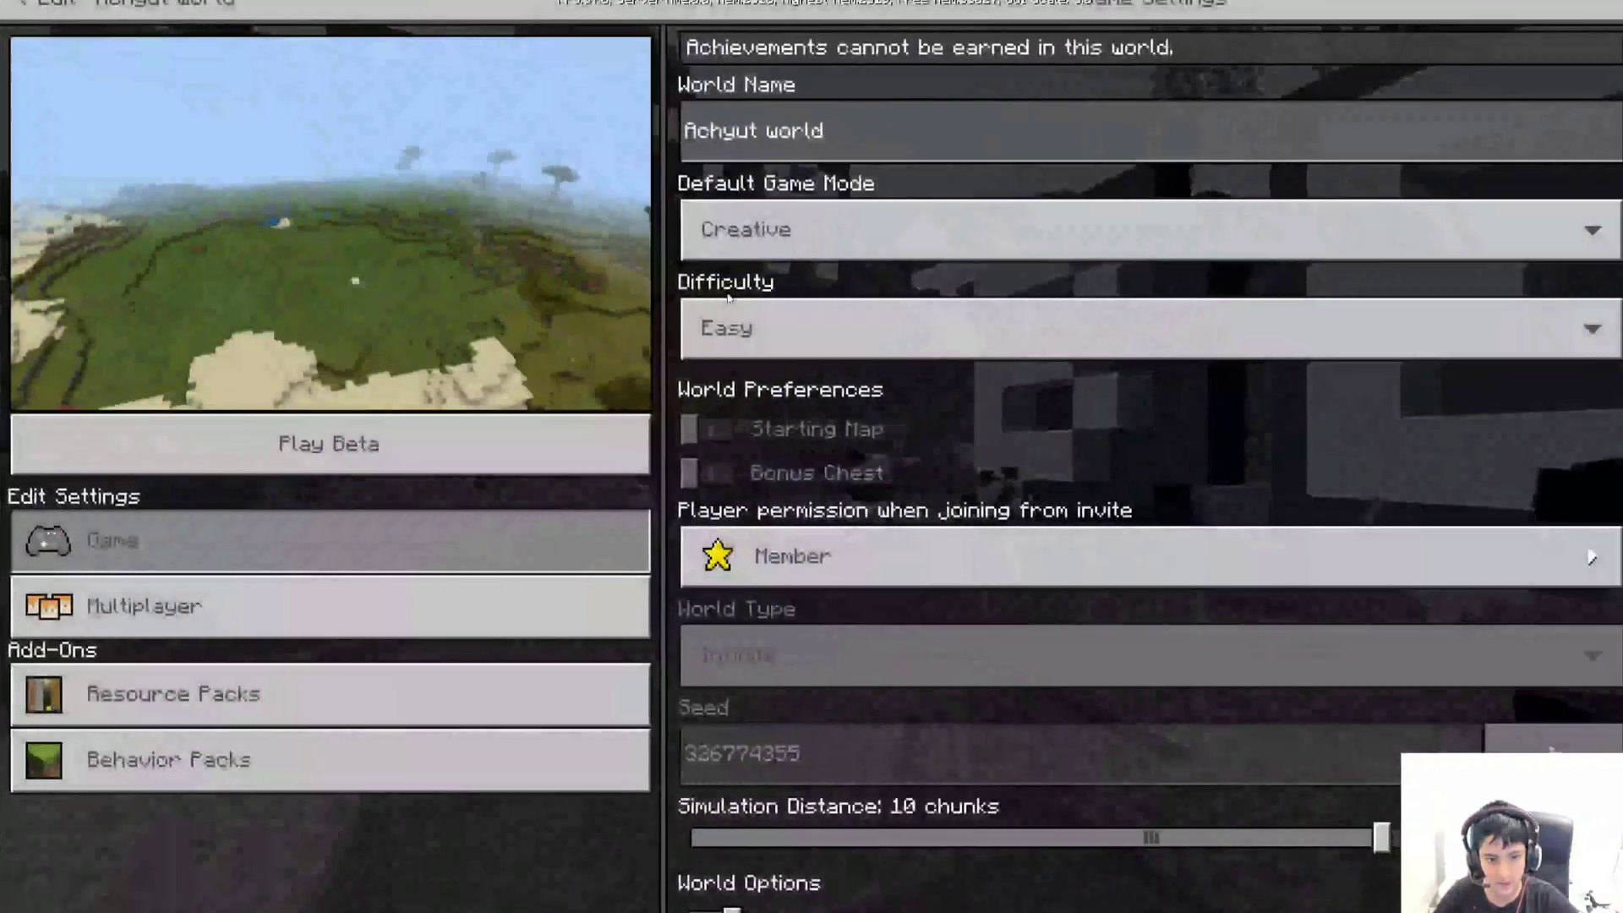
pyautogui.click(358, 688)
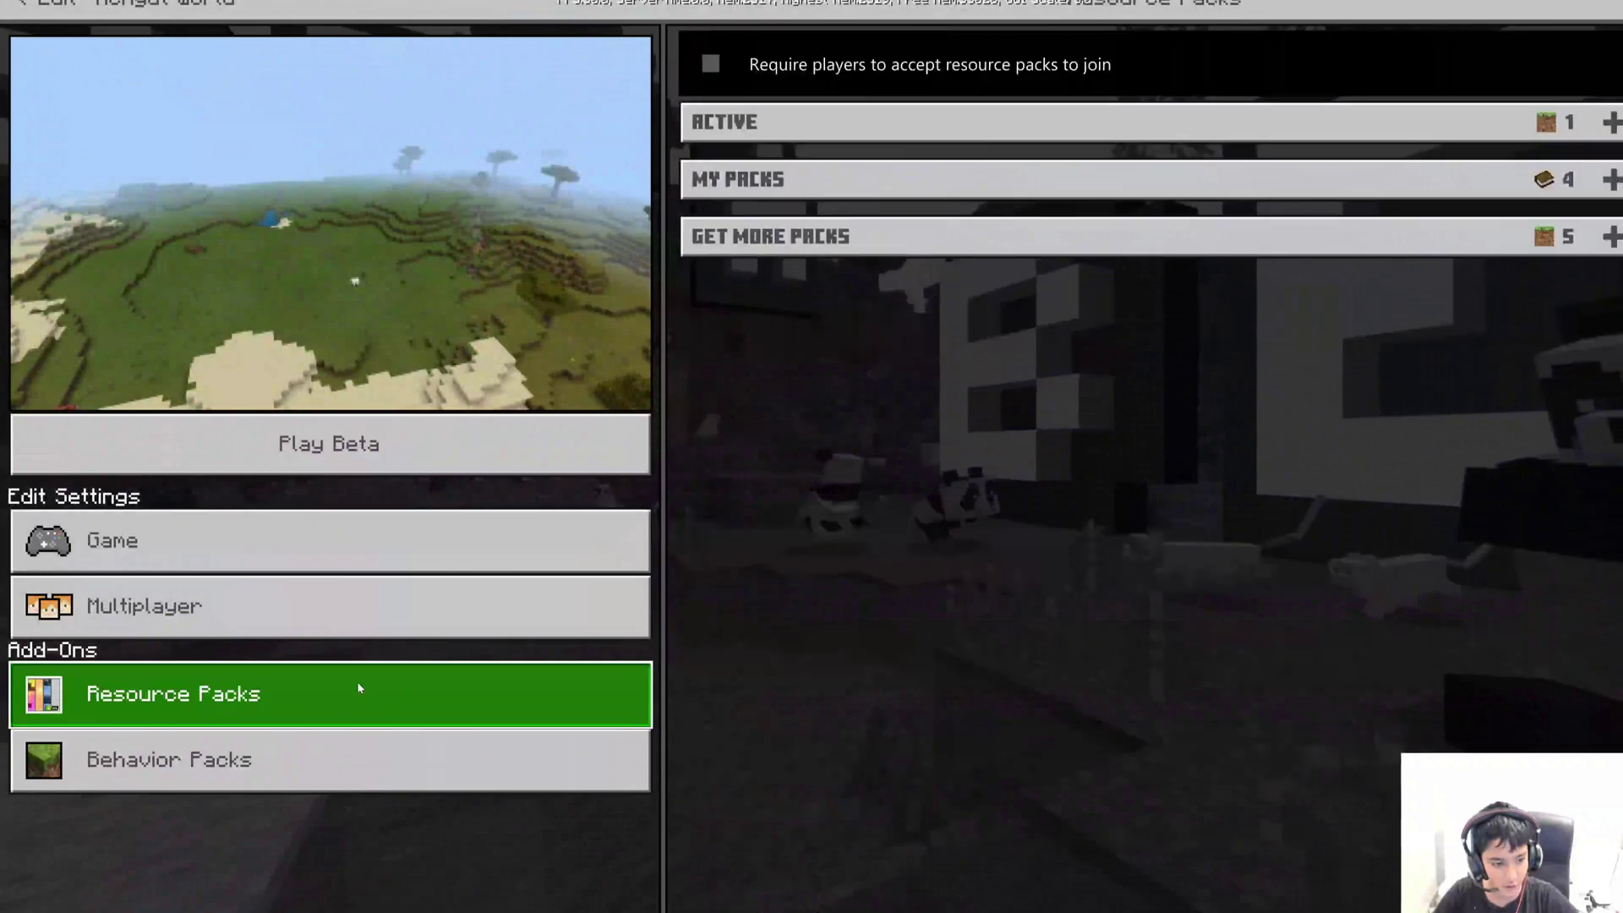
pyautogui.click(1175, 175)
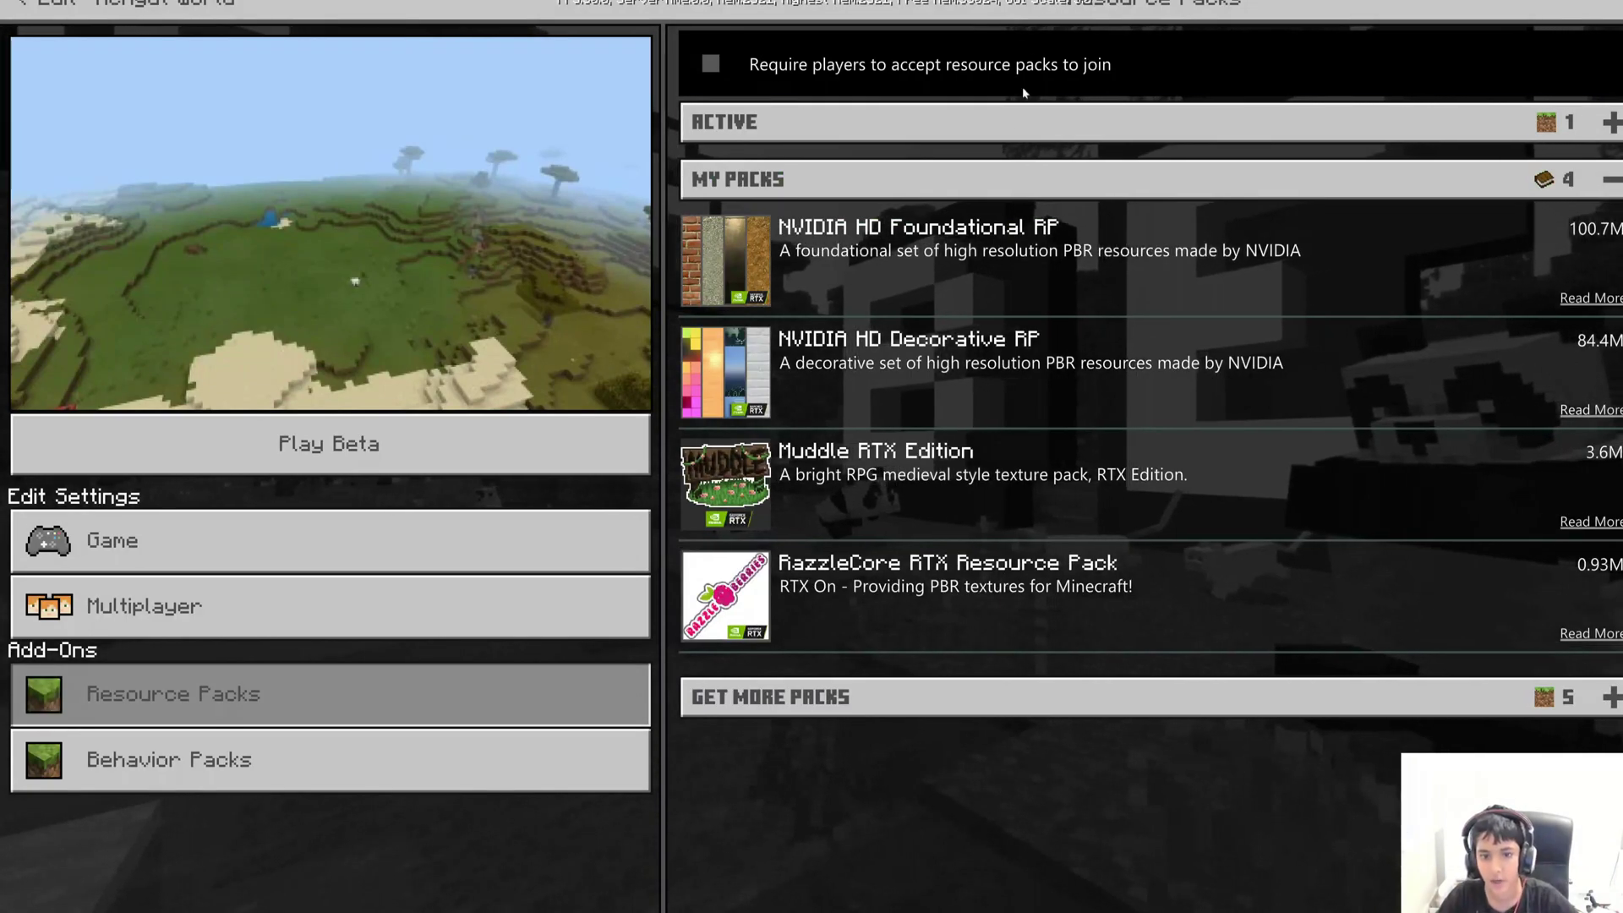
pyautogui.click(1014, 121)
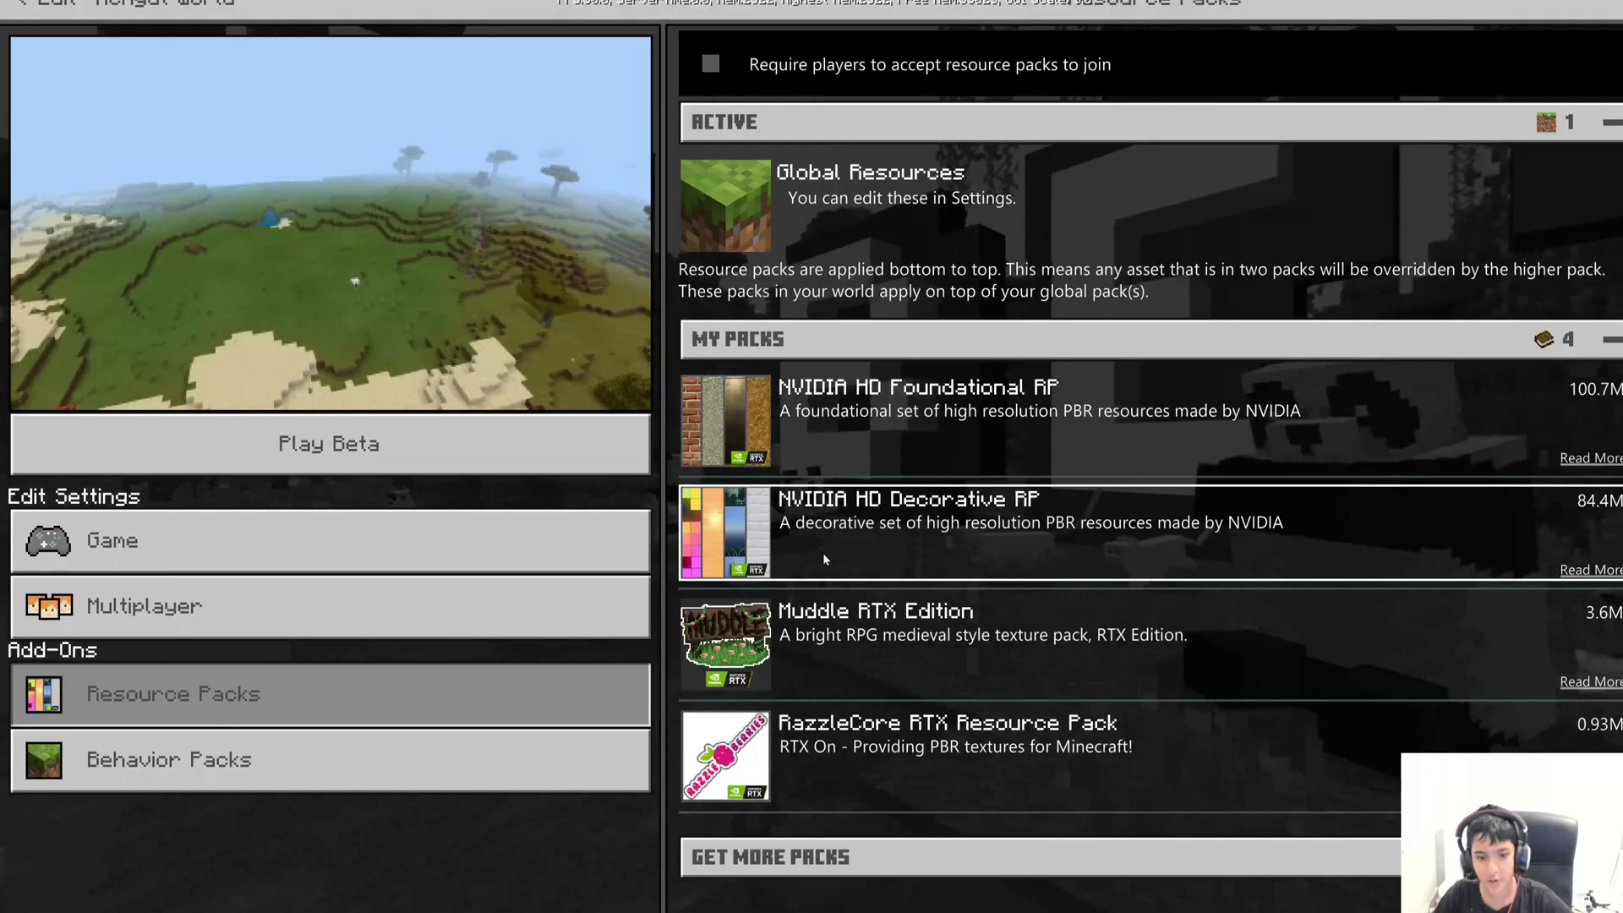
pyautogui.press('Escape')
pyautogui.click(1091, 250)
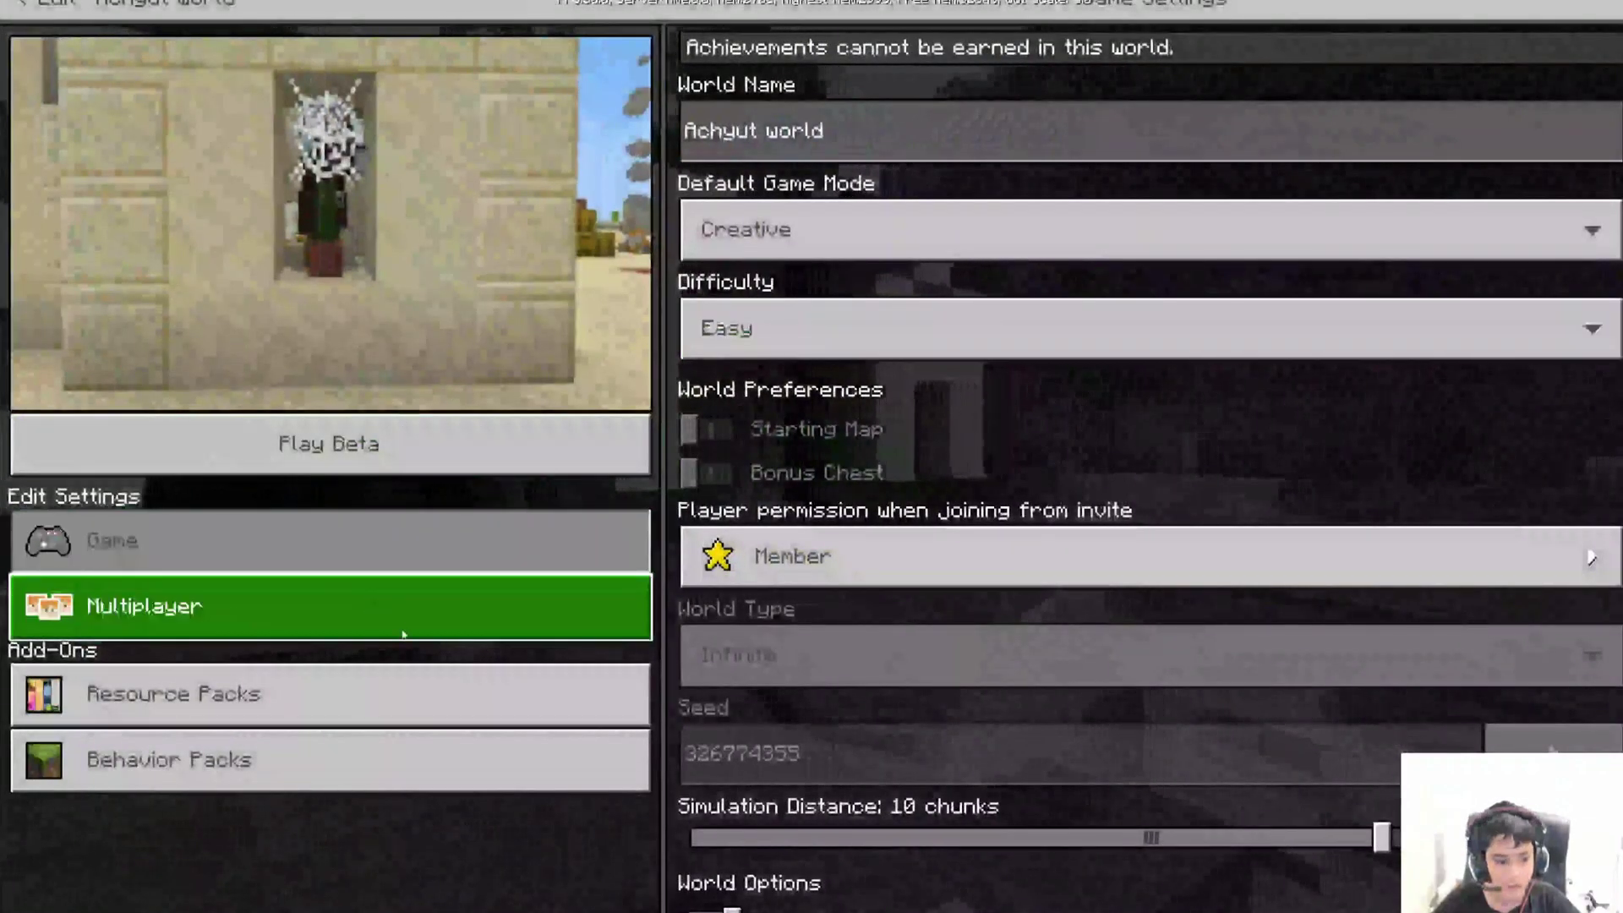
pyautogui.click(355, 694)
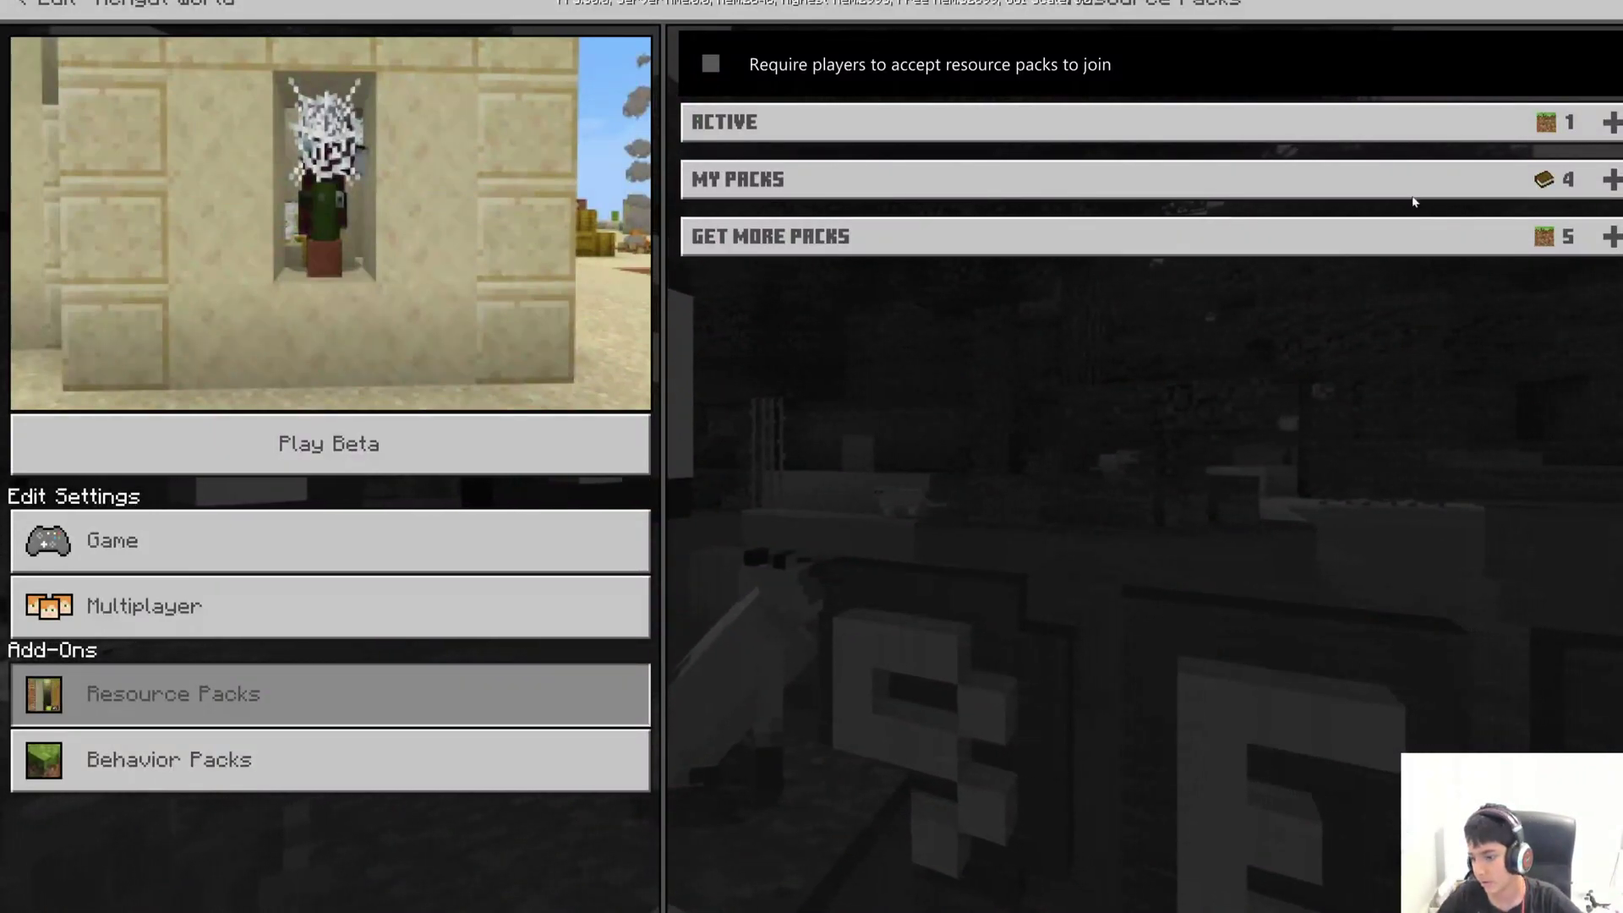
# Step: Activate NVIDIA HD Foundational RP for the world and load into it with Play Beta
pyautogui.click(1086, 181)
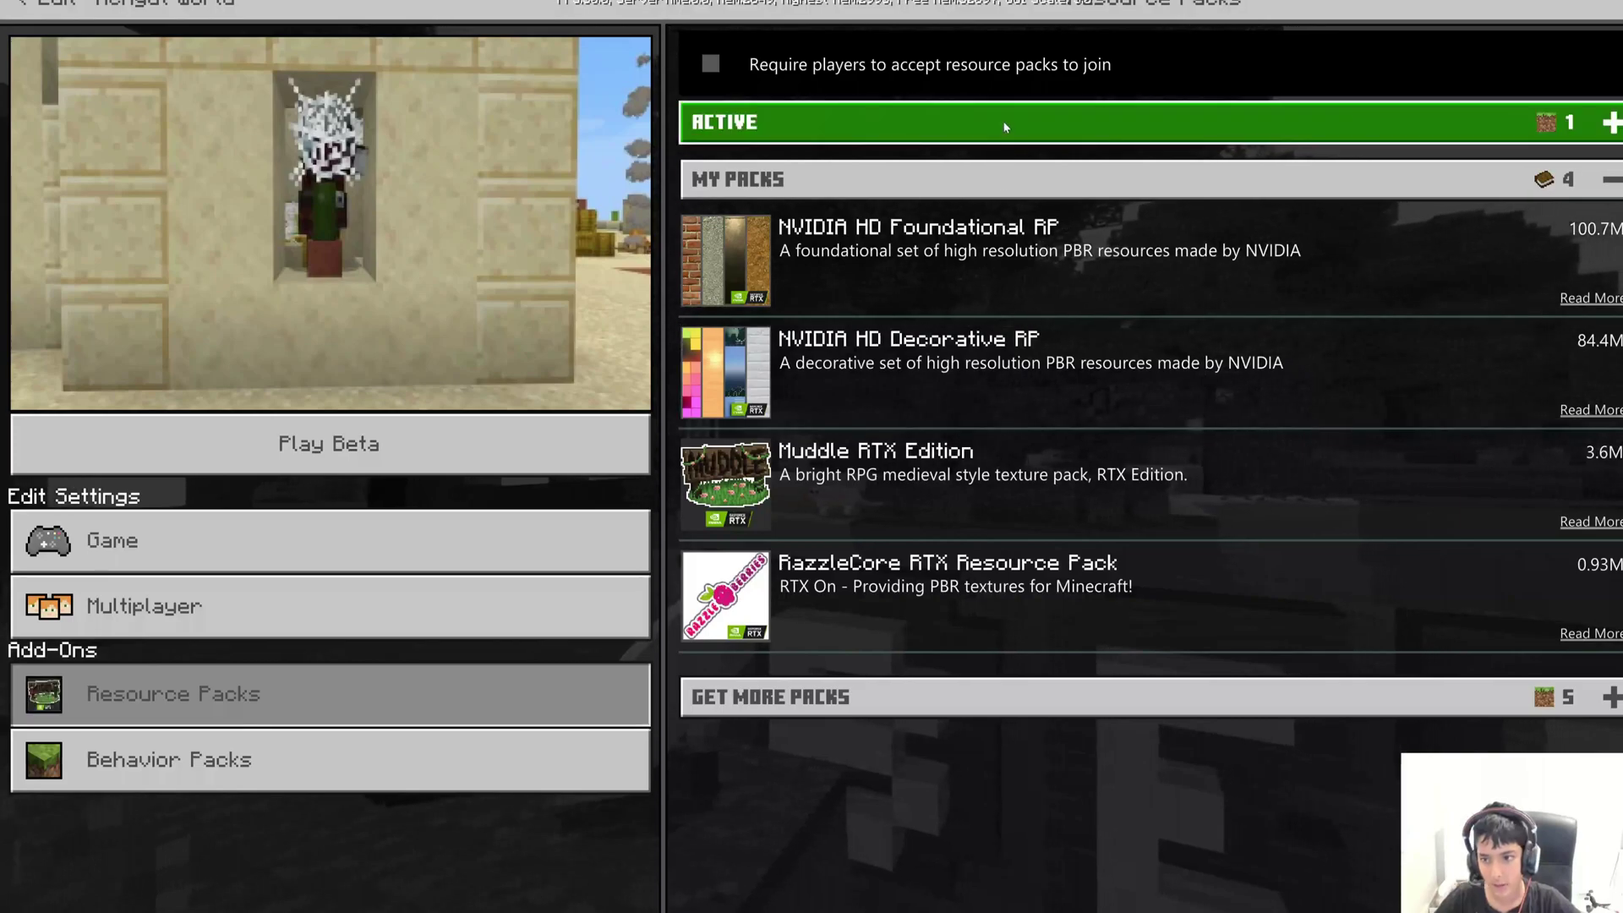
pyautogui.click(898, 122)
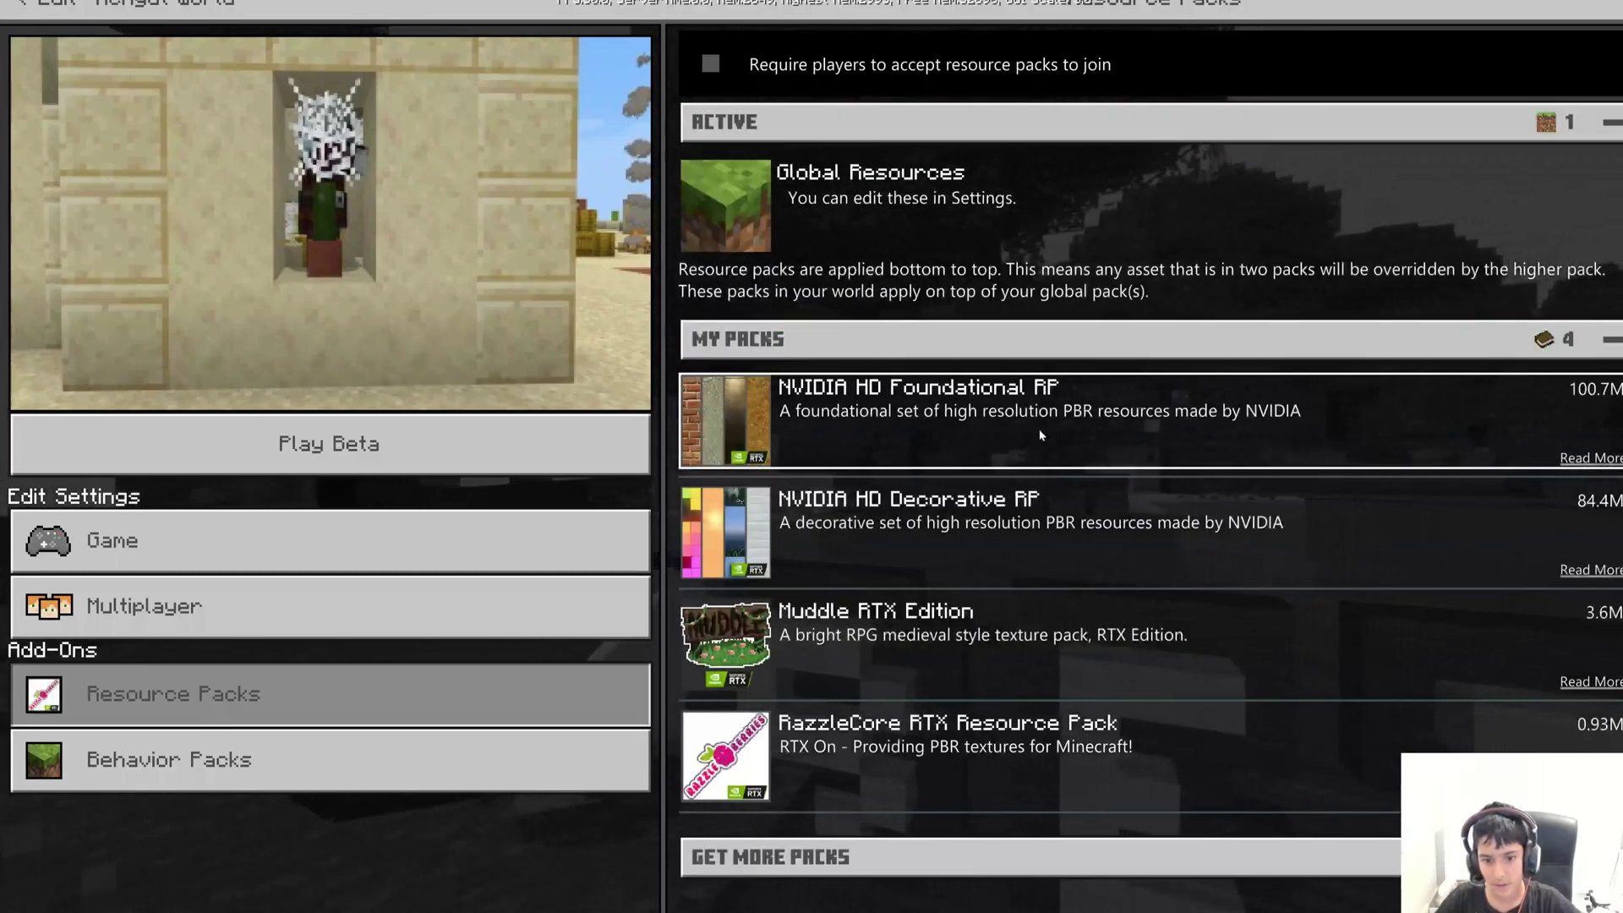
pyautogui.click(1006, 422)
pyautogui.click(1008, 502)
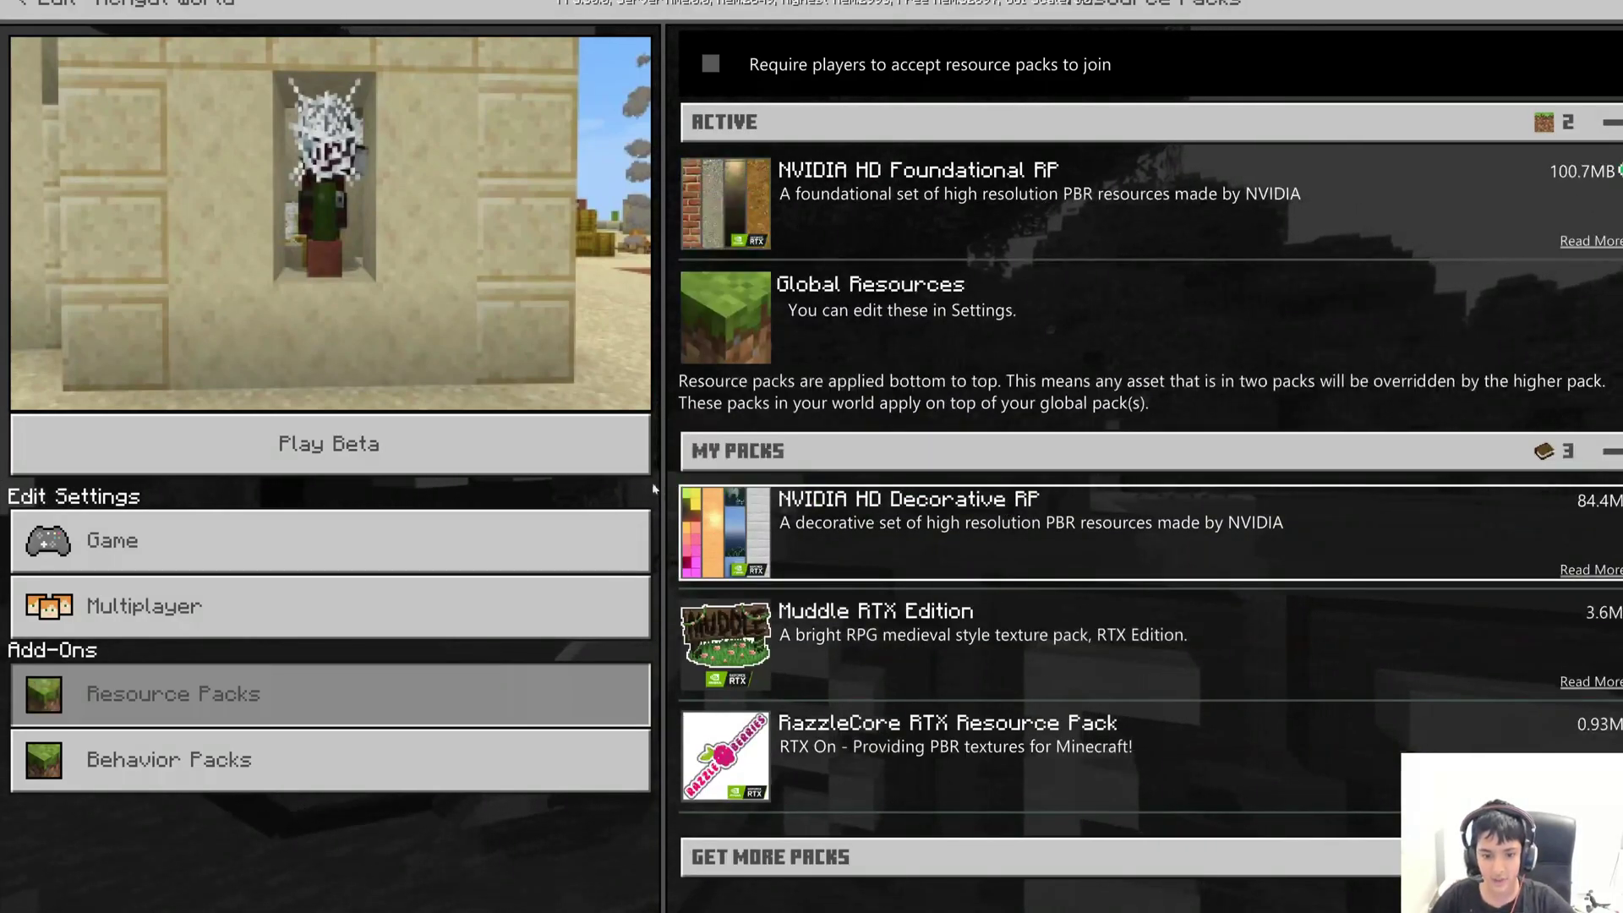
pyautogui.click(590, 454)
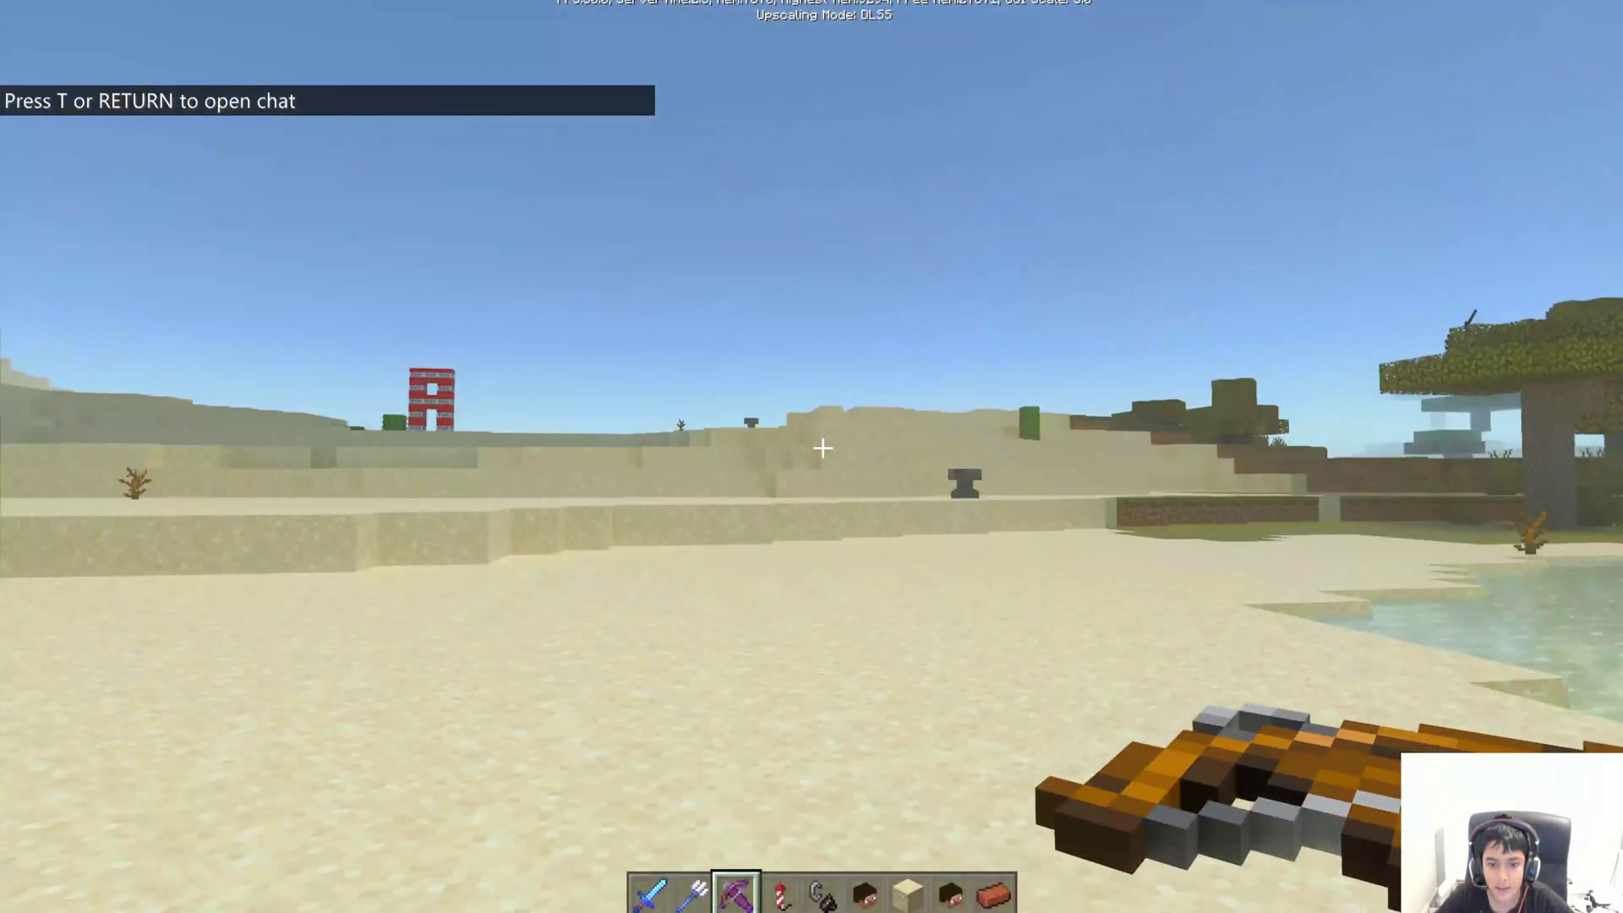
# Step: Walk into the ray-traced pond, dive to its floor, and swim up to view reflections
pyautogui.press('w')
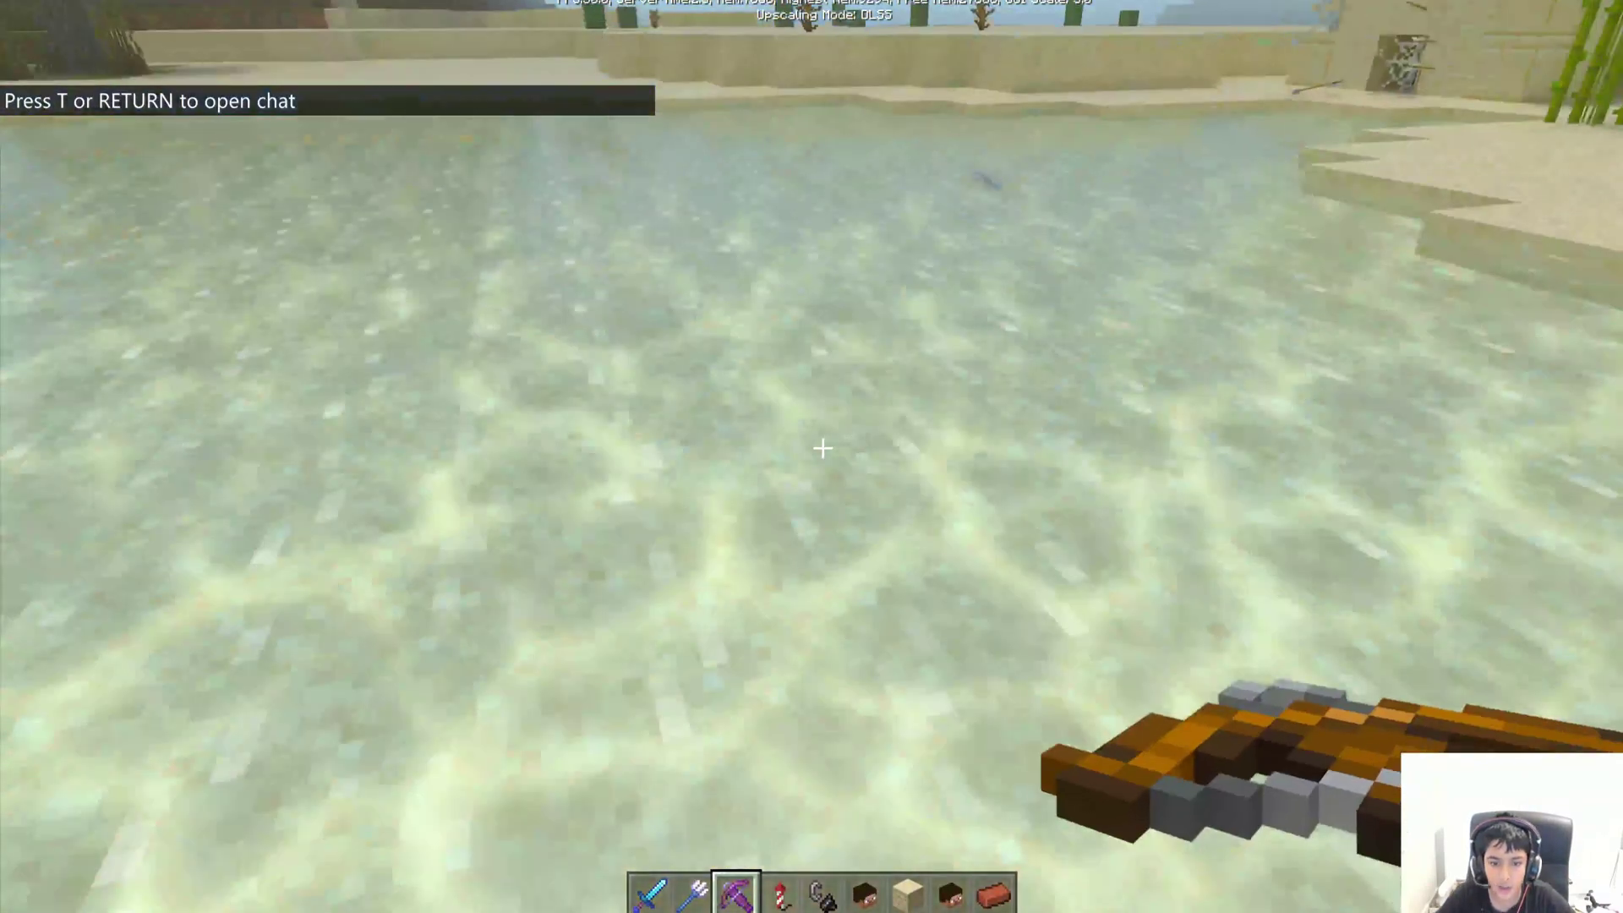
pyautogui.press('w')
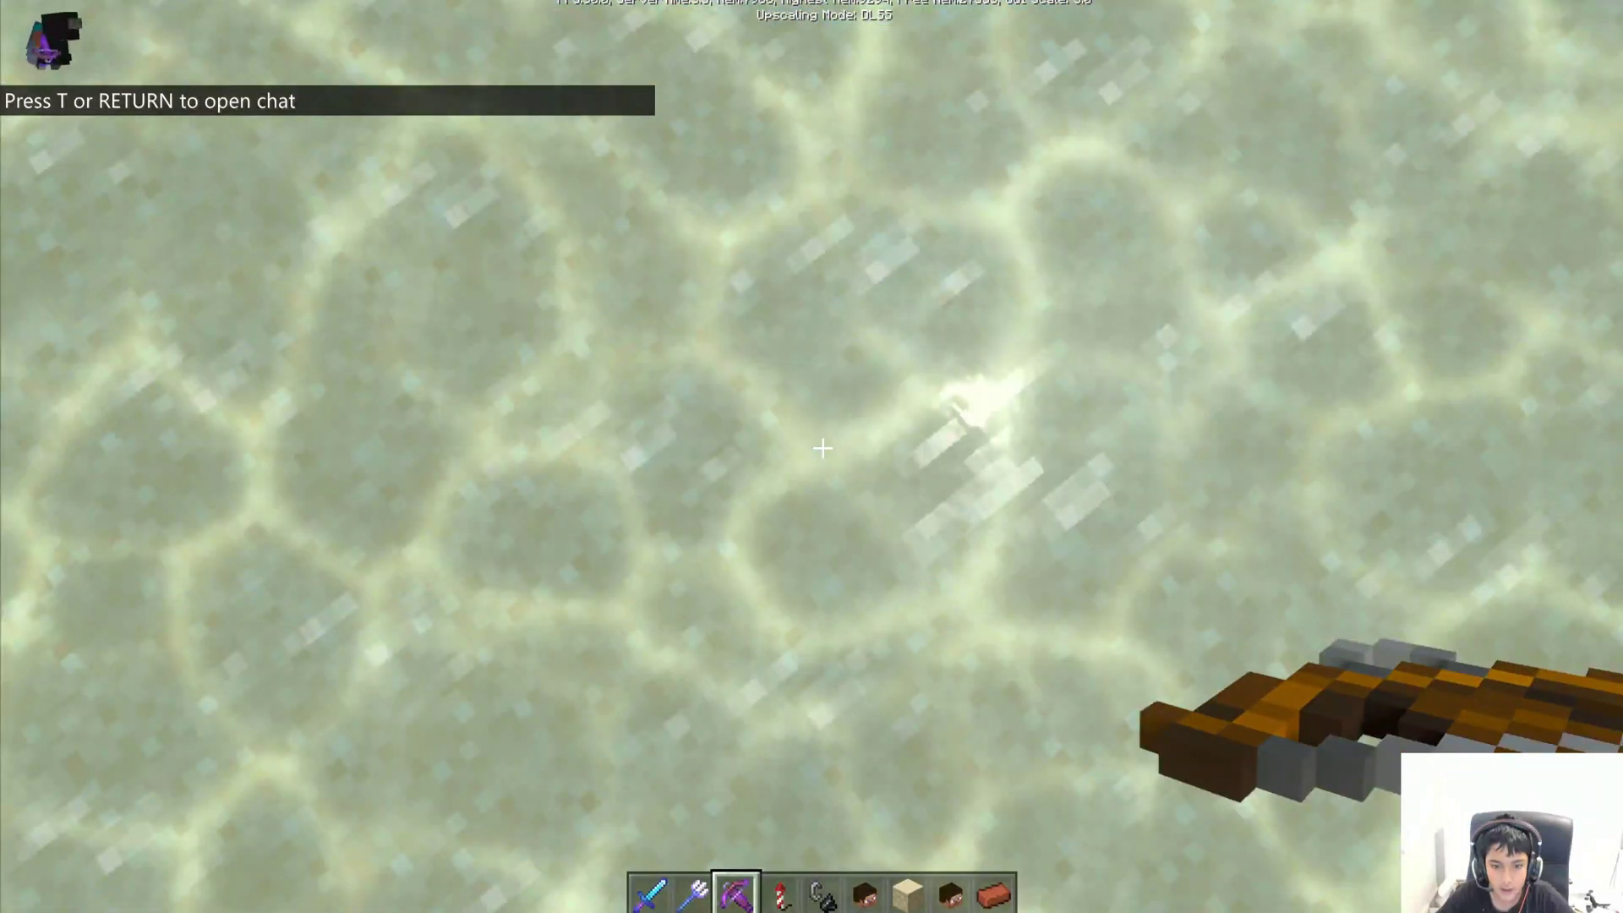
pyautogui.press('space')
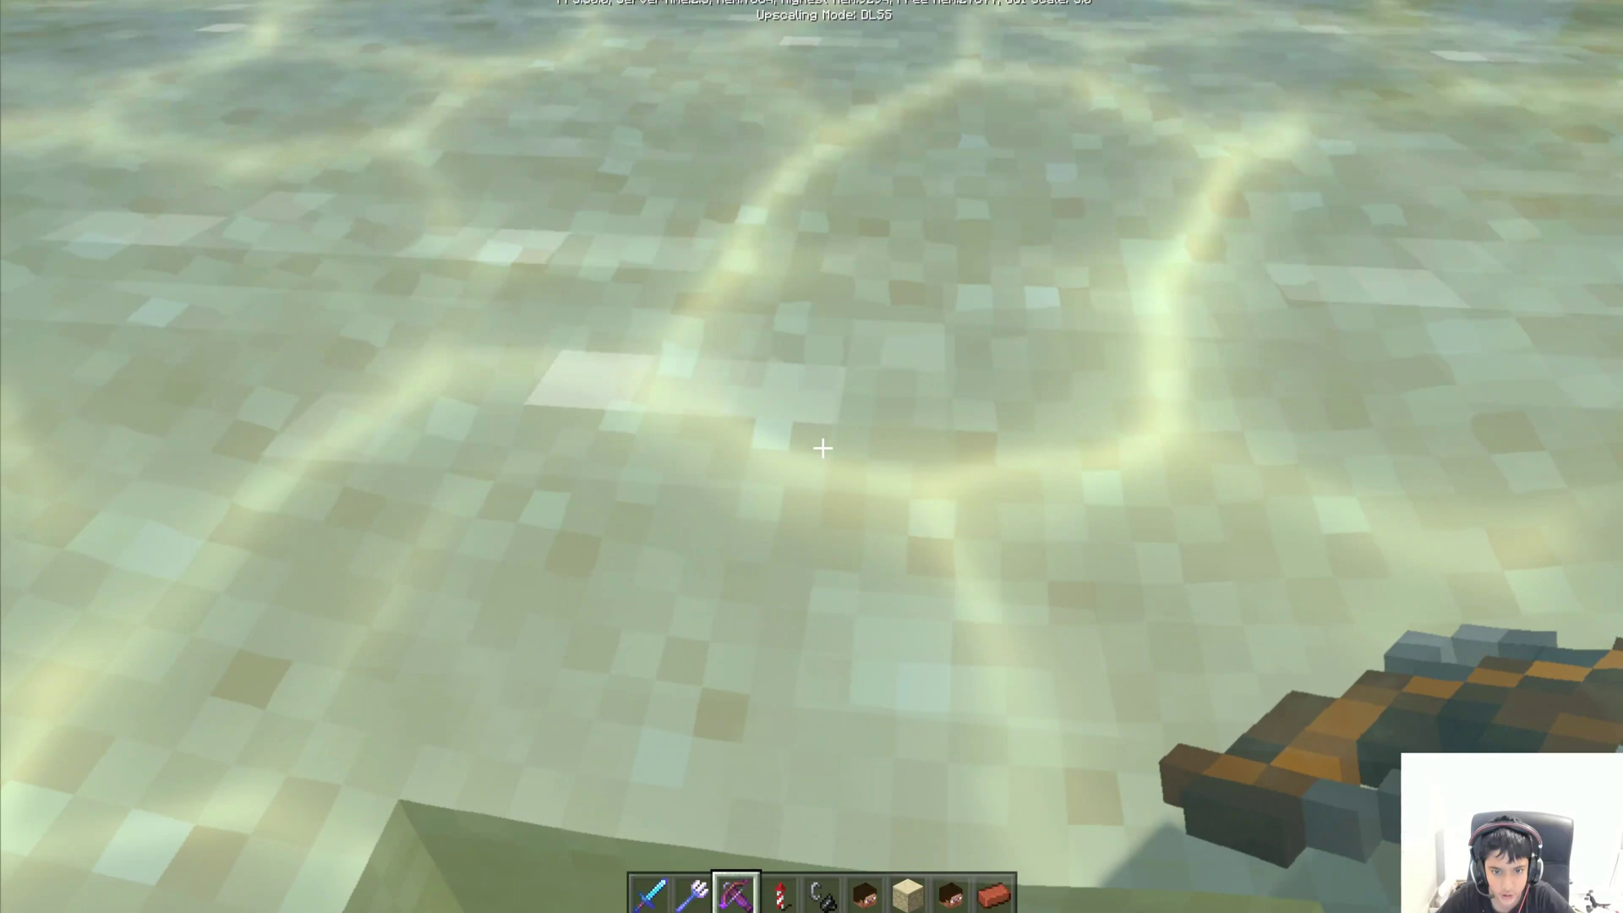
pyautogui.press('space')
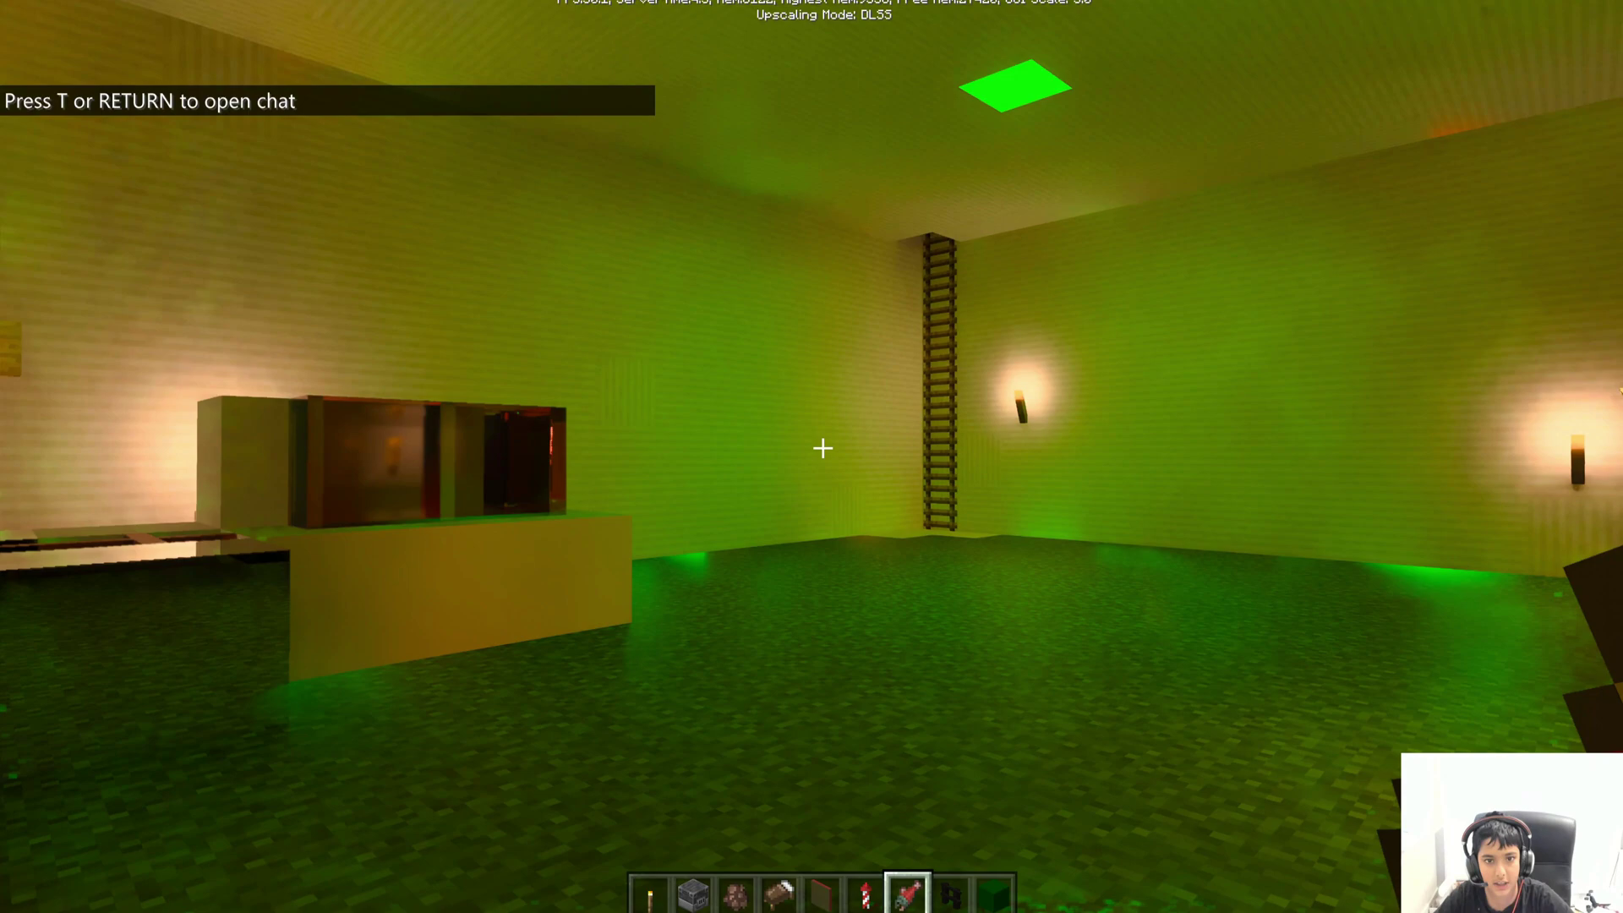
# Step: Walk toward the doorway and out to the sandstone desert village in daylight
pyautogui.press('w')
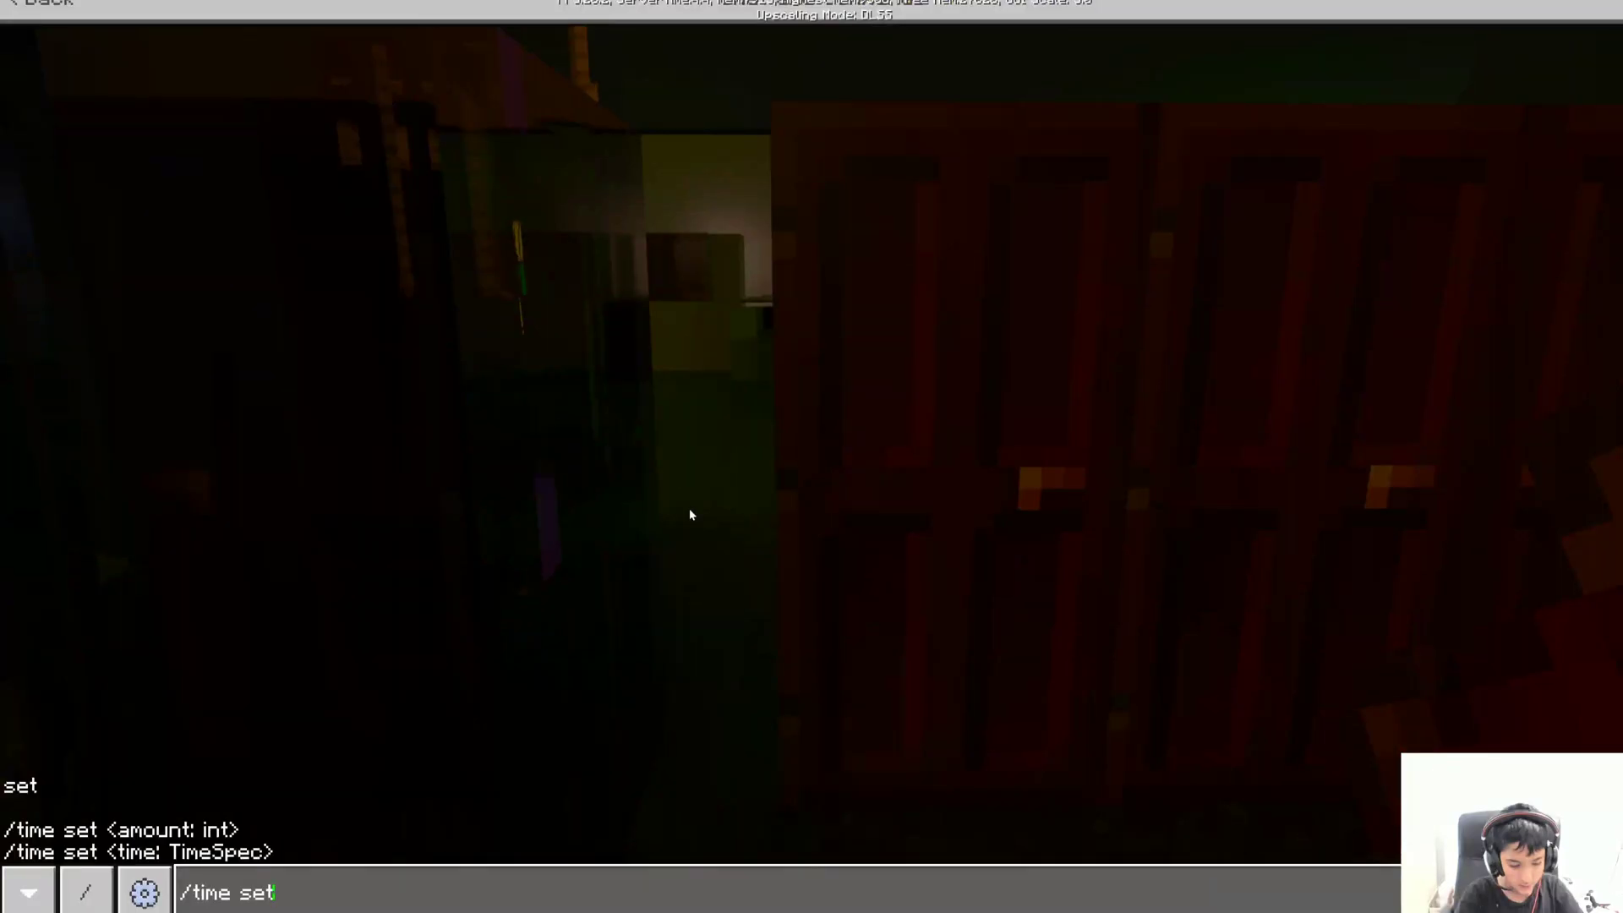
pyautogui.write('d')
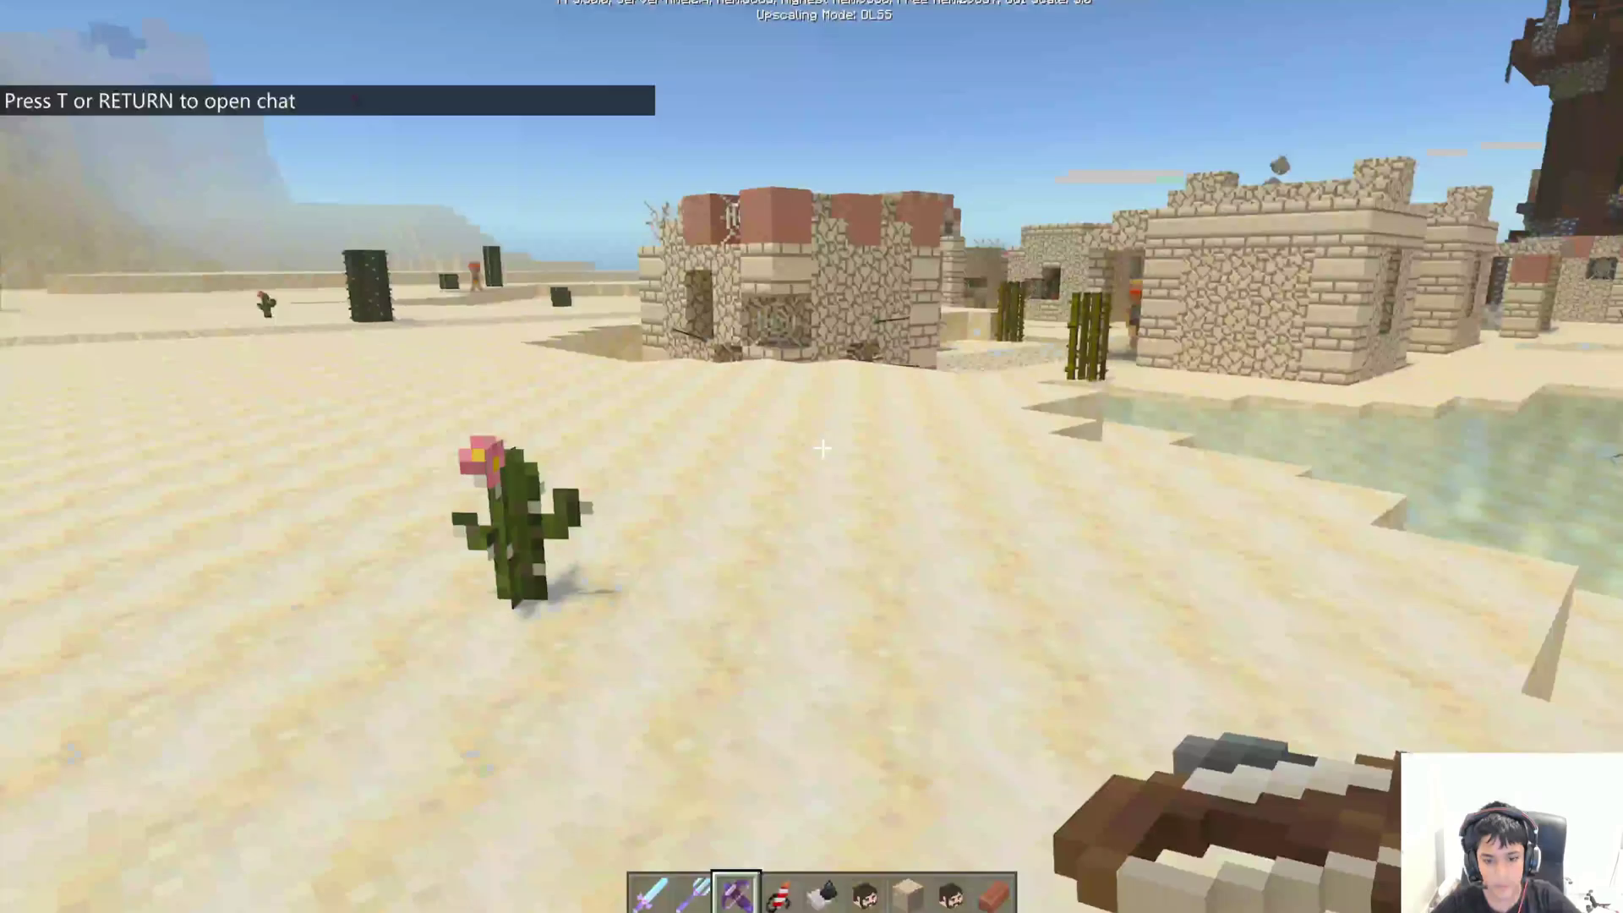
# Step: Walk toward the desert house
pyautogui.press('w')
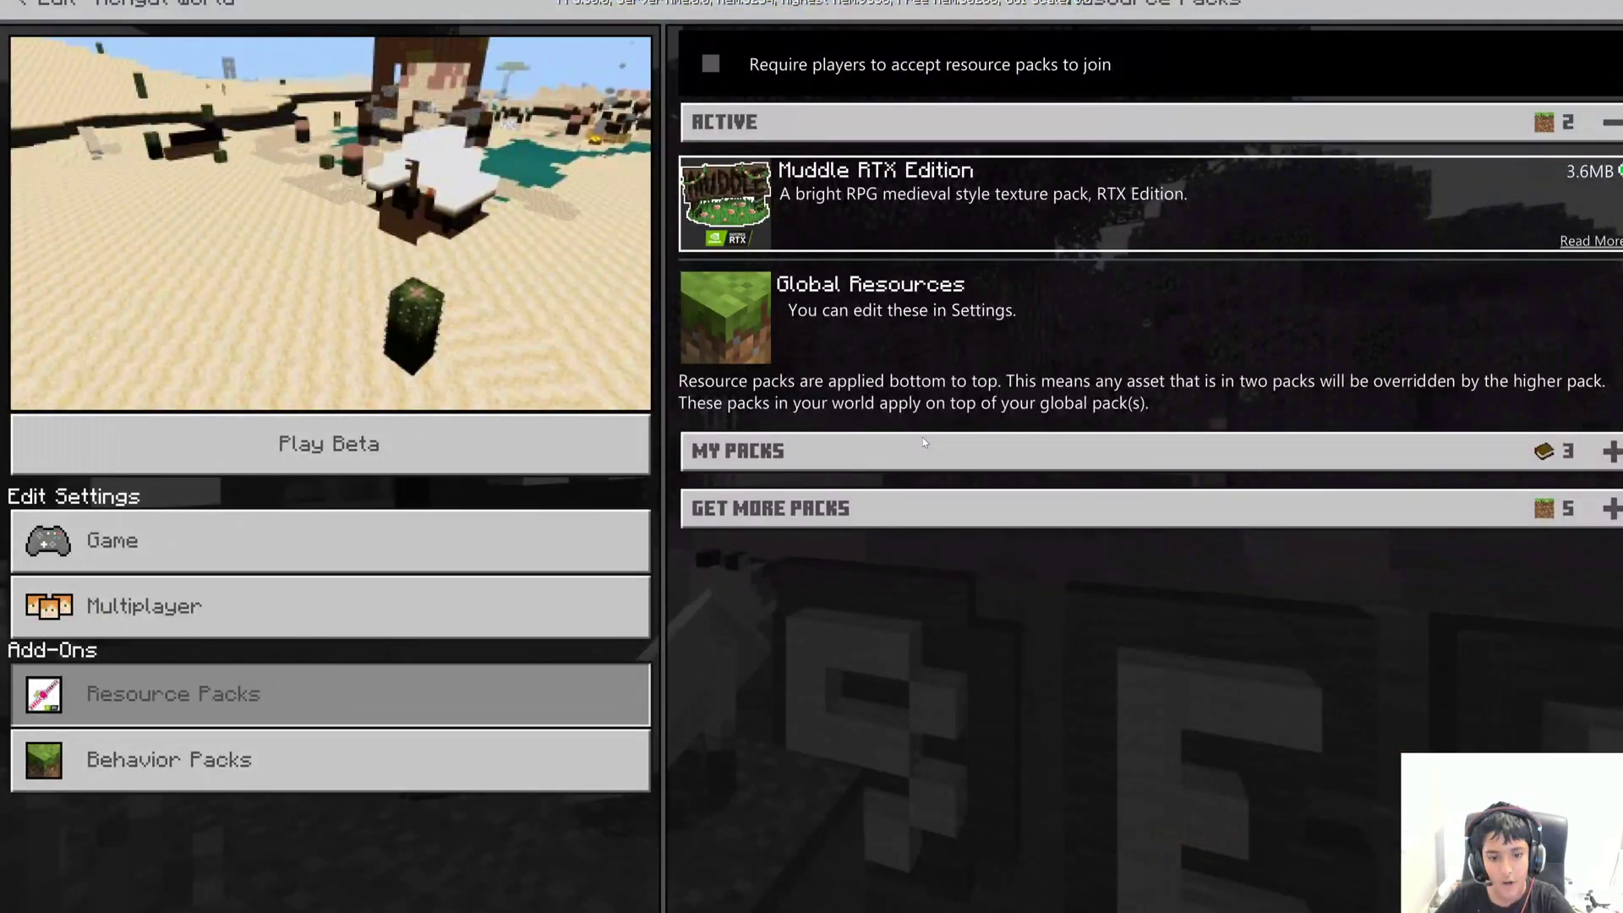
# Step: Select Muddle RTX Edition, review the Global Resources packs, and resume play
pyautogui.click(981, 207)
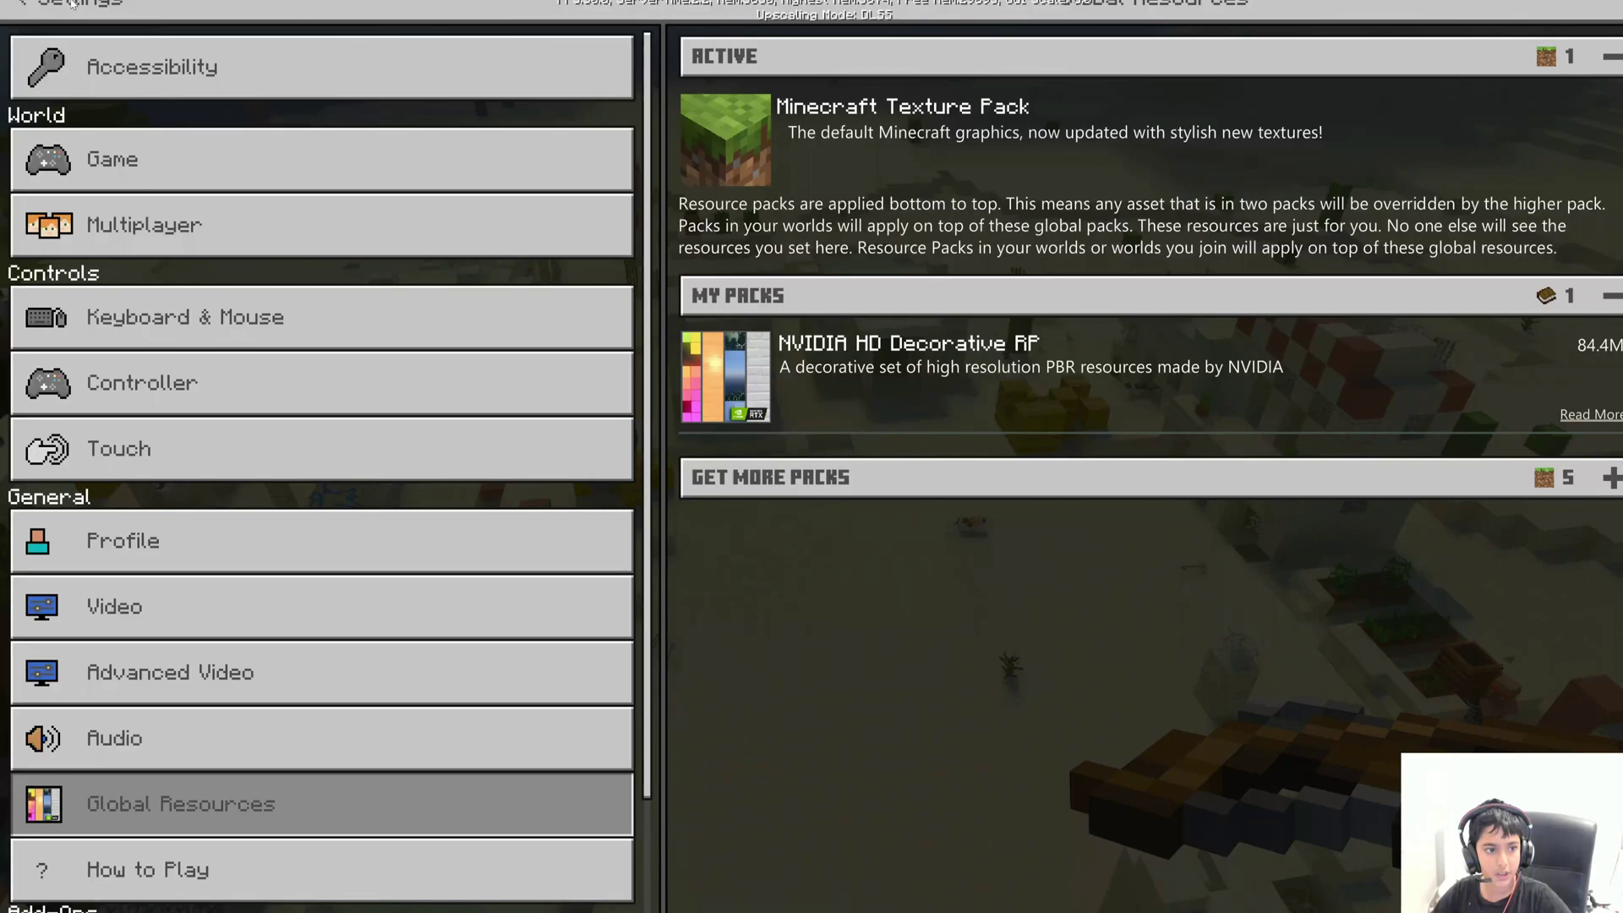
pyautogui.press('Escape')
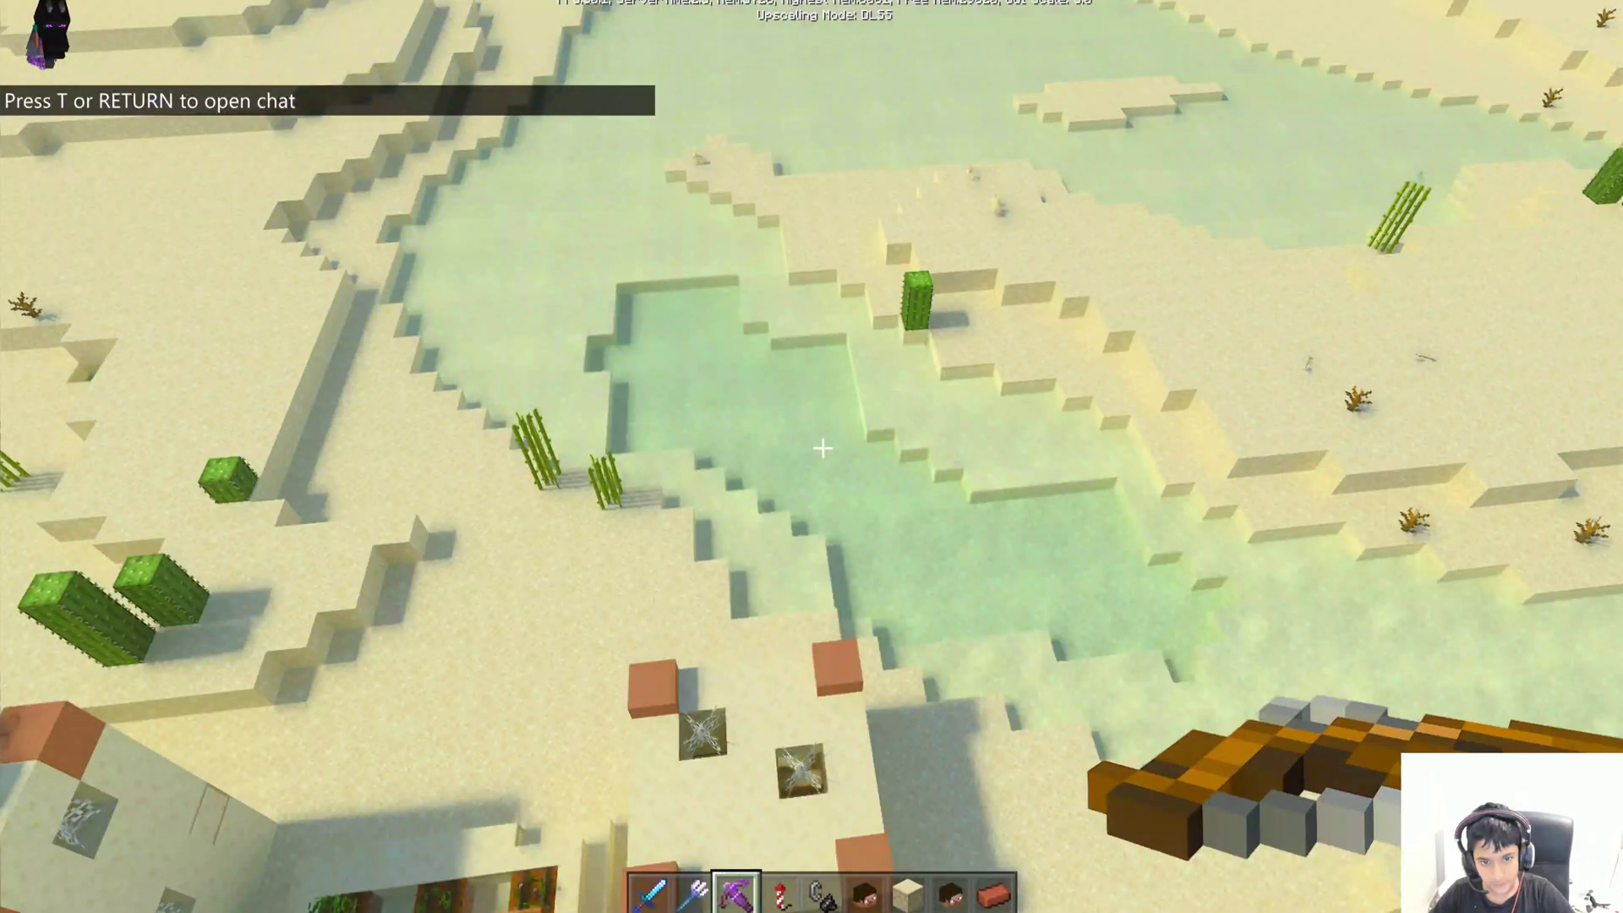